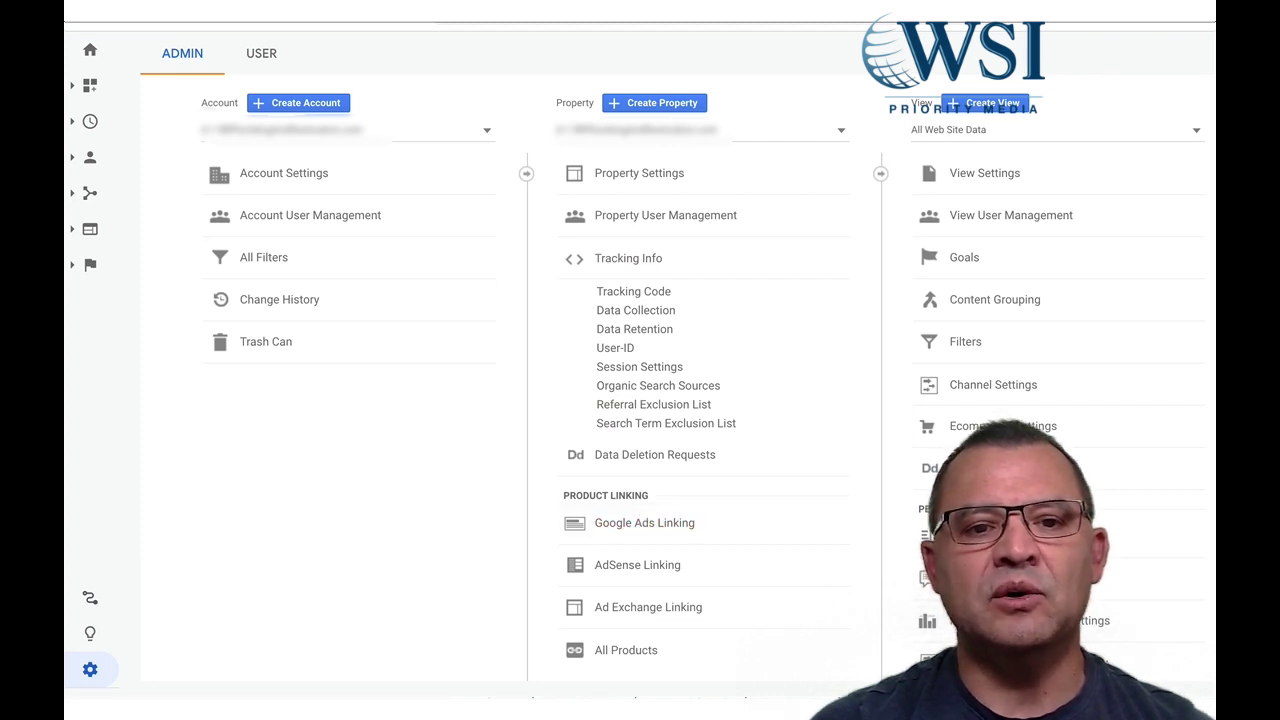
Start a new Google Ads link group for the property, examine the linkable Google Ads accounts and leave without linking any
{"action": "left_click", "coordinate": [638, 521]}
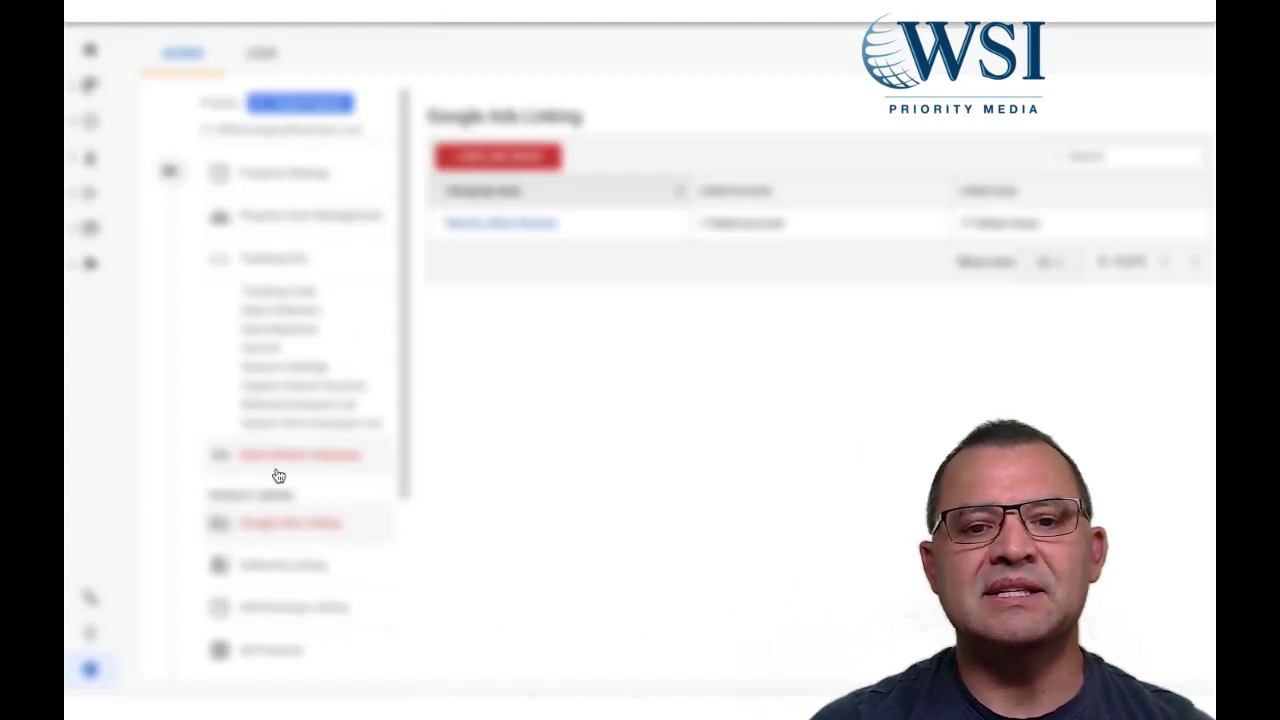
{"action": "left_click", "coordinate": [496, 160]}
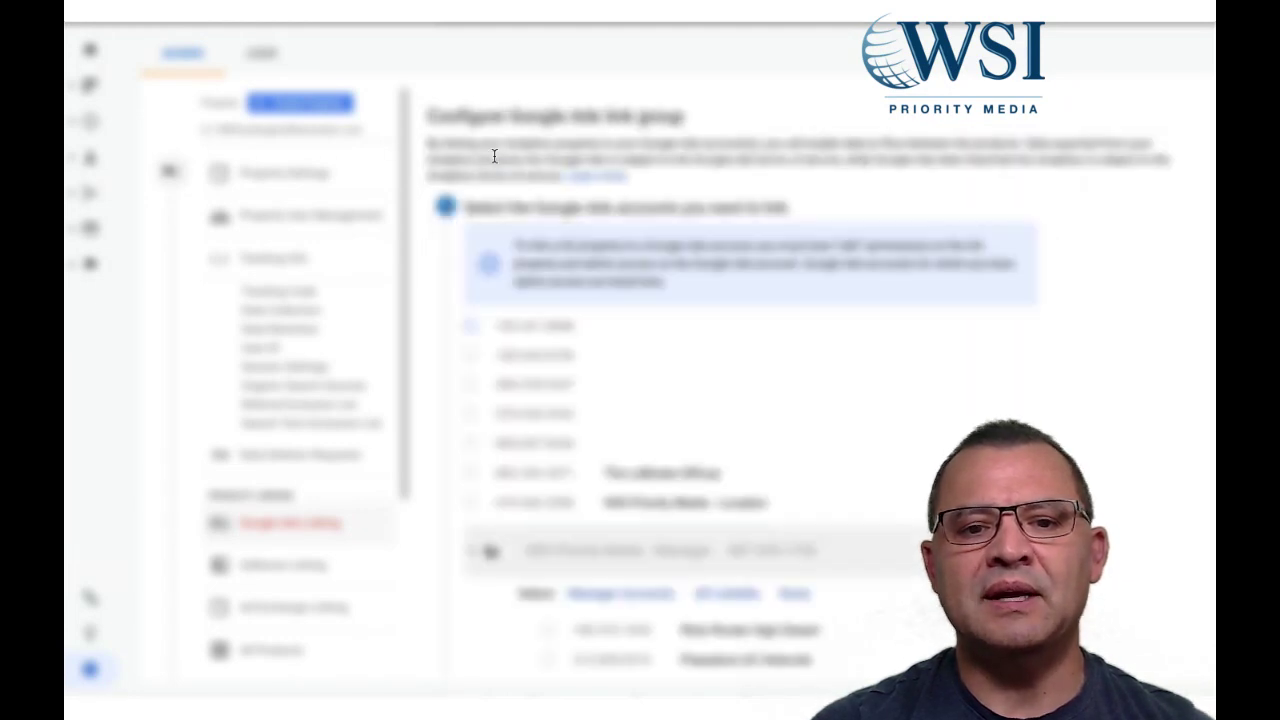
{"action": "scroll", "coordinate": [591, 397], "scroll_direction": "down", "scroll_amount": 2}
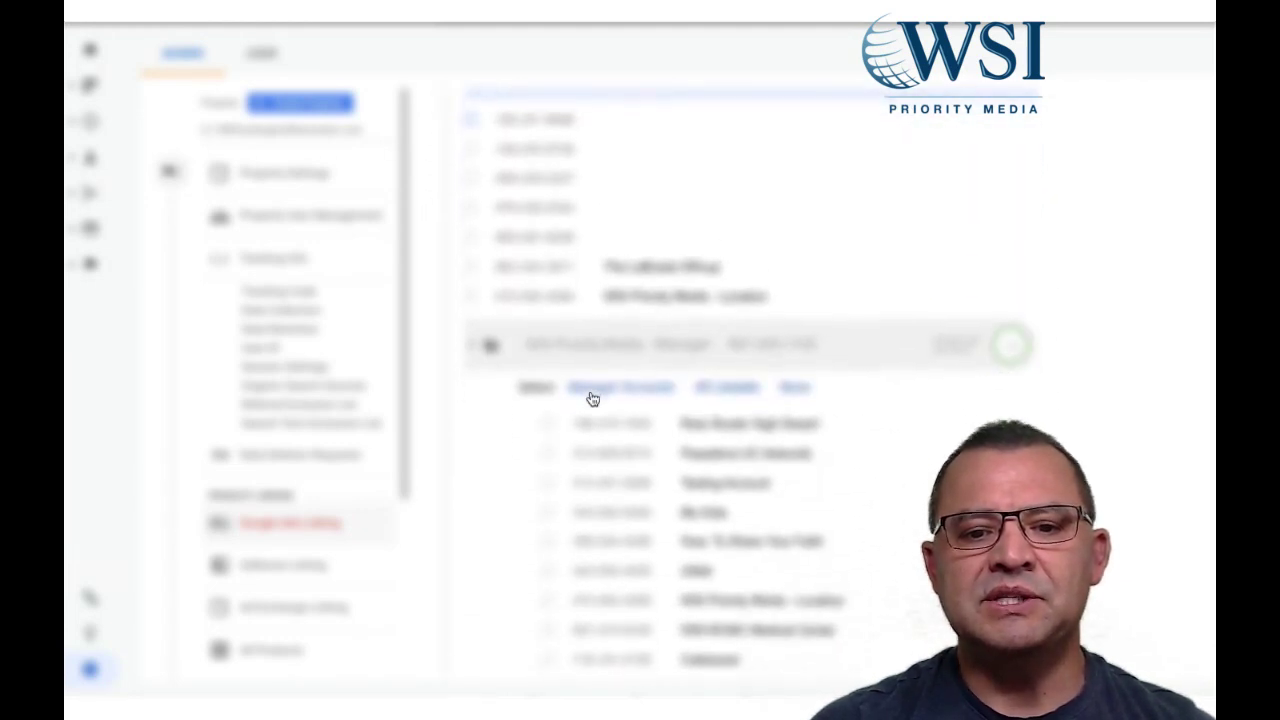
{"action": "scroll", "coordinate": [591, 397], "scroll_direction": "down", "scroll_amount": 1}
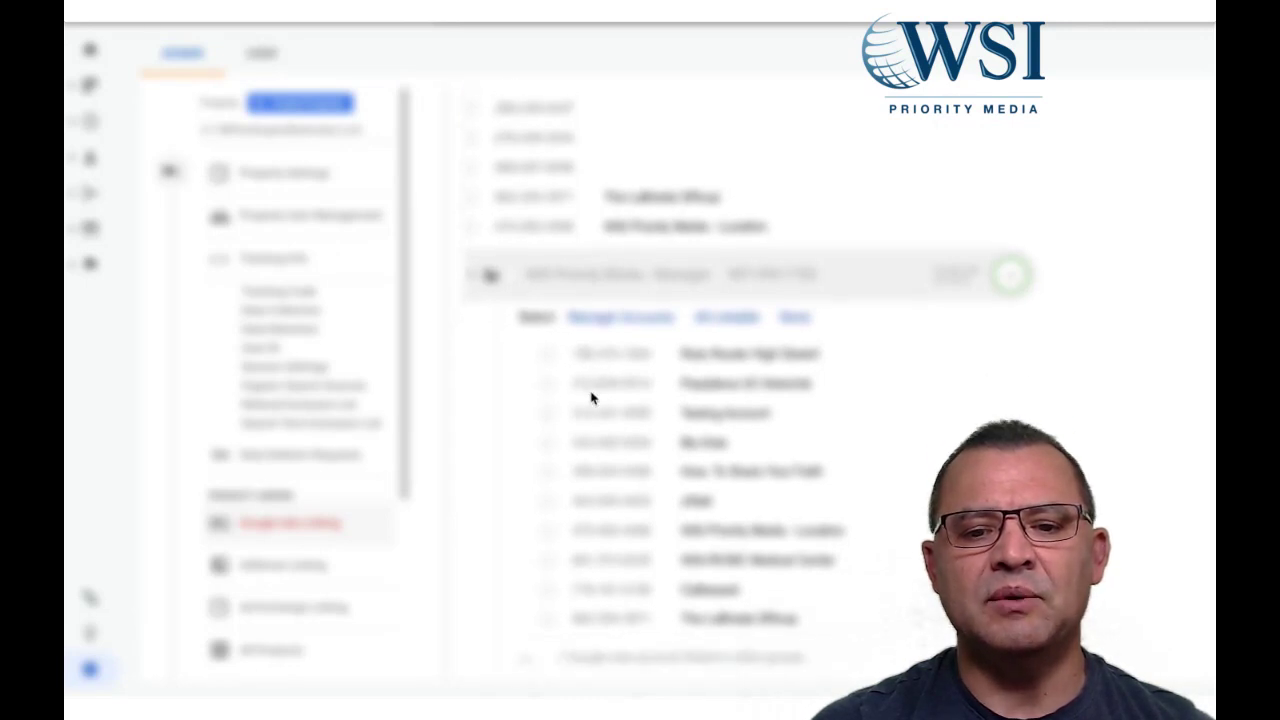
{"action": "scroll", "coordinate": [591, 397], "scroll_direction": "up", "scroll_amount": 2}
{"action": "scroll", "coordinate": [591, 397], "scroll_direction": "down", "scroll_amount": 4}
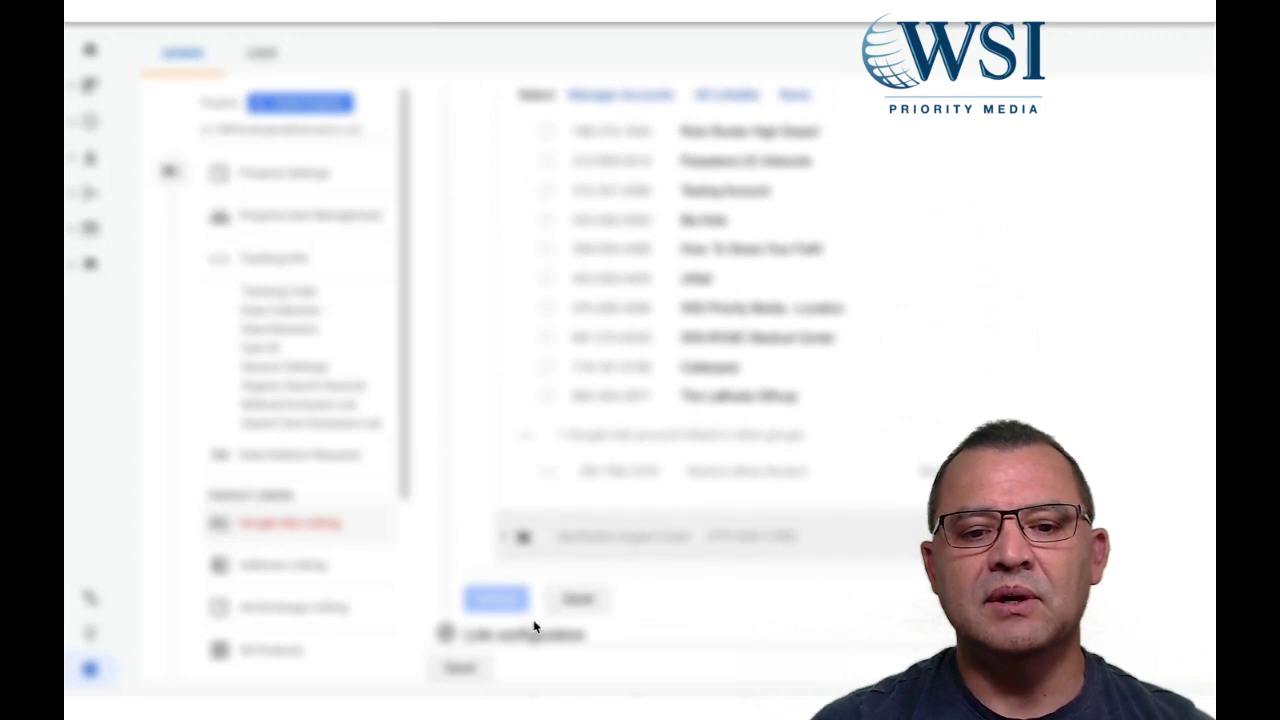
{"action": "scroll", "coordinate": [580, 478], "scroll_direction": "up", "scroll_amount": 5}
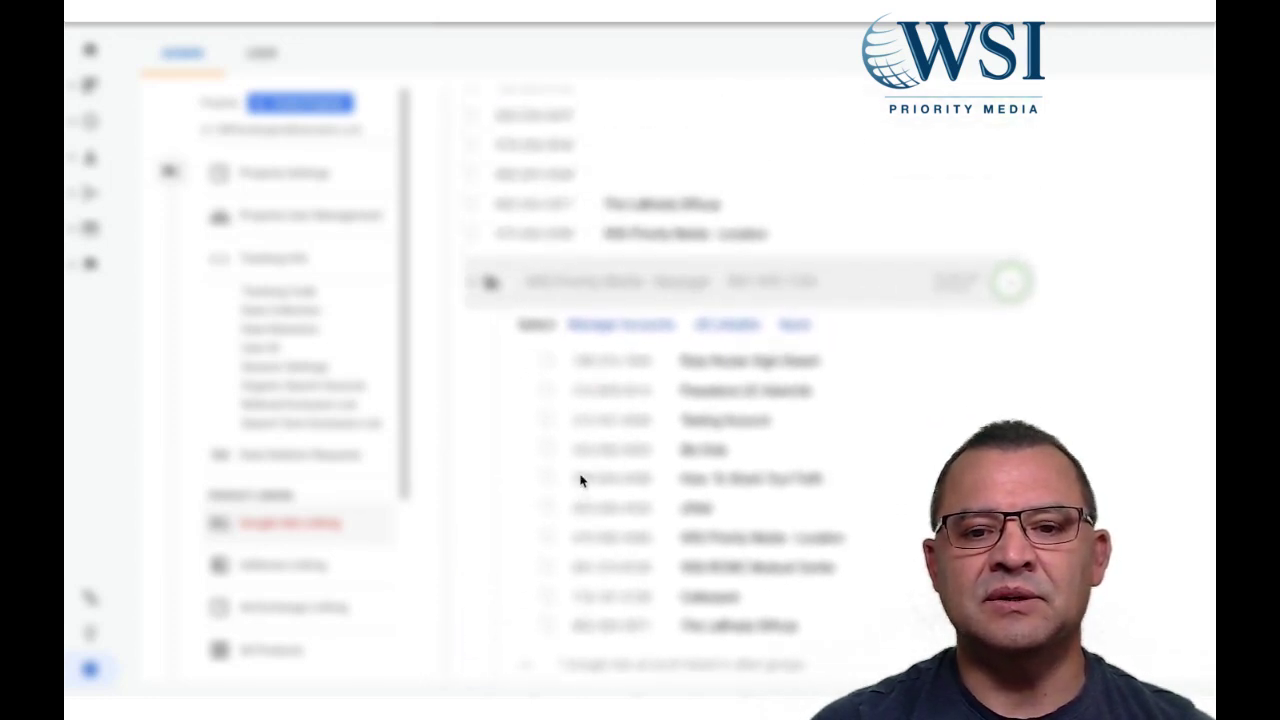
{"action": "scroll", "coordinate": [580, 480], "scroll_direction": "up", "scroll_amount": 3}
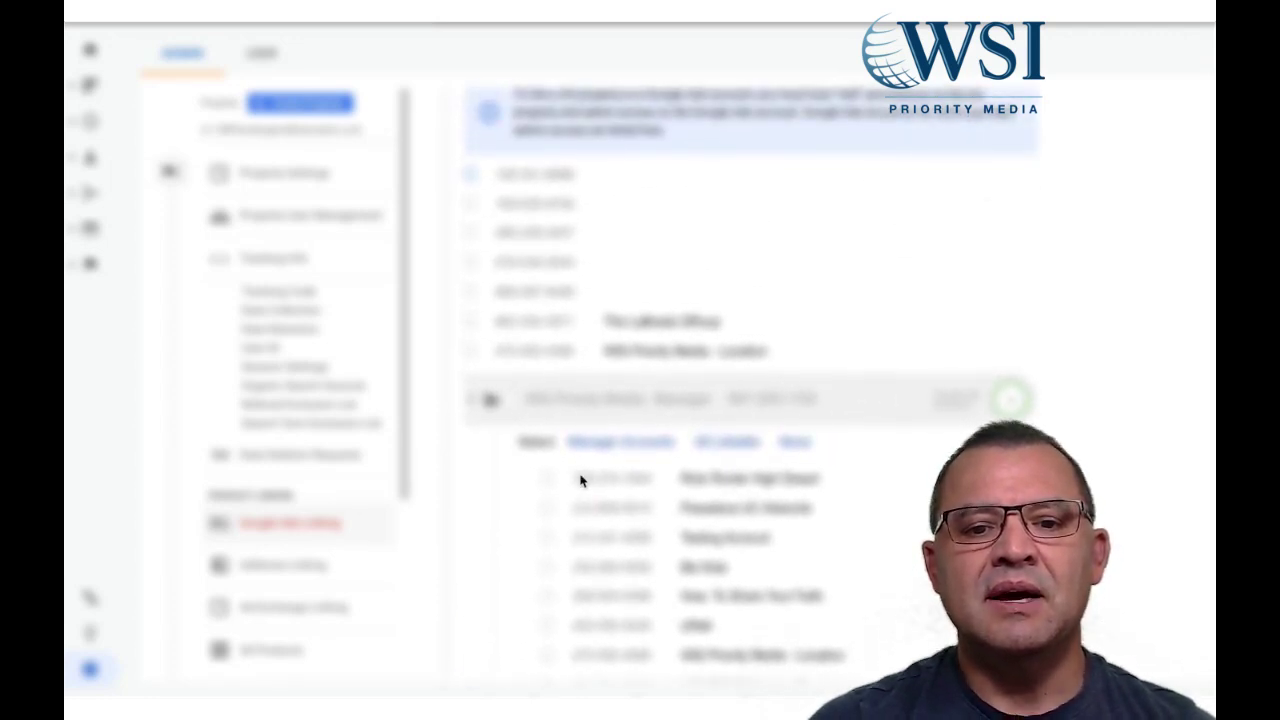
{"action": "scroll", "coordinate": [575, 450], "scroll_direction": "down", "scroll_amount": 8}
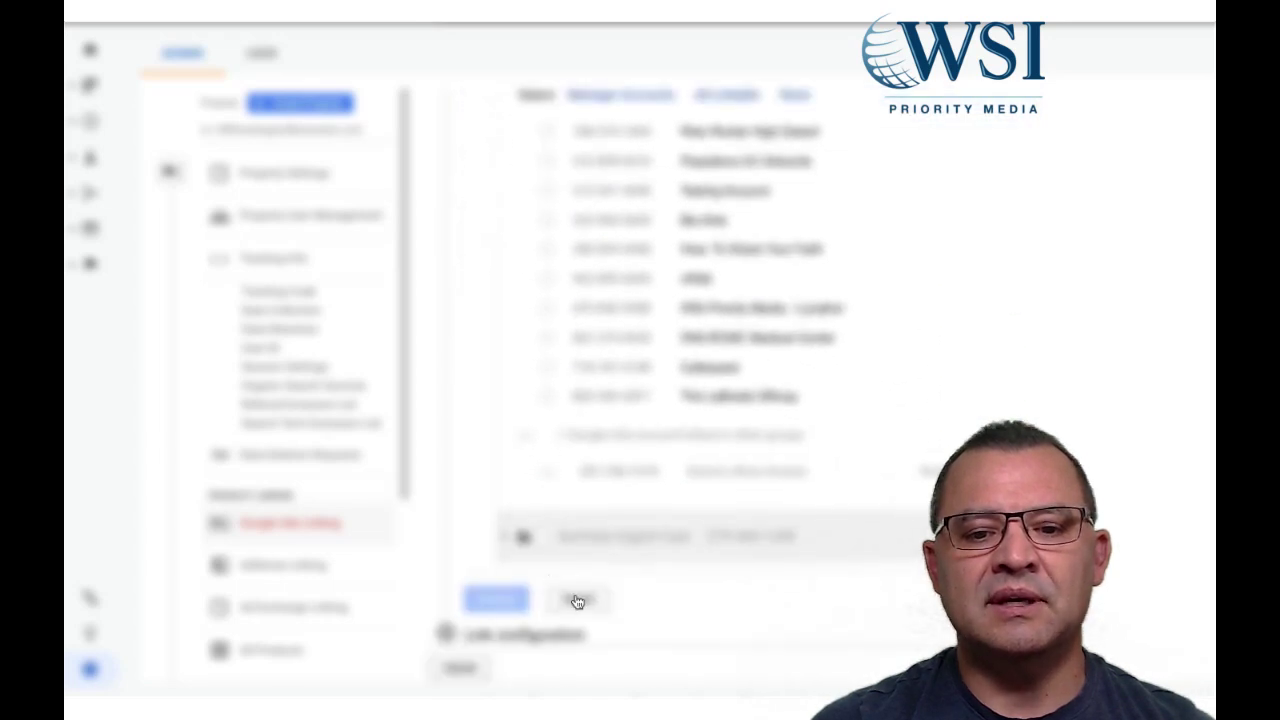
{"action": "left_click", "coordinate": [578, 618]}
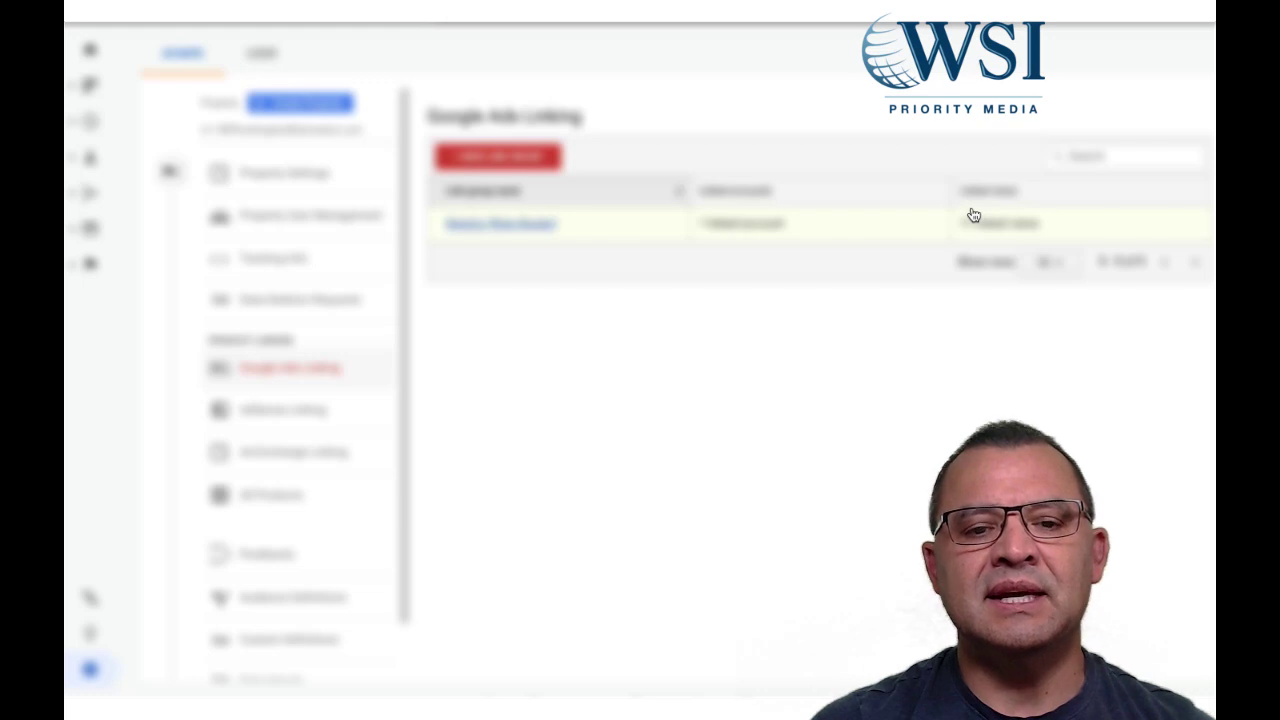
Return to the admin overview and open the property's Audiences list under Audience Definitions
{"action": "left_click", "coordinate": [171, 171]}
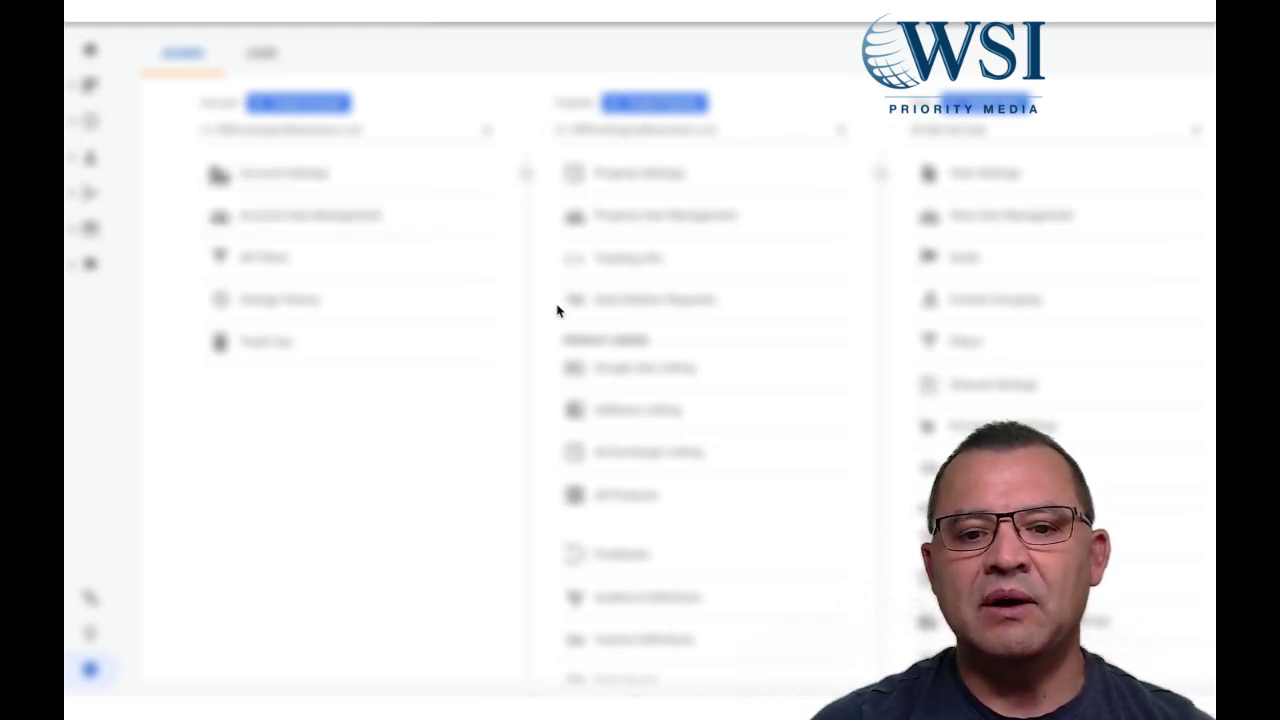
{"action": "scroll", "coordinate": [648, 548], "scroll_direction": "down", "scroll_amount": 2}
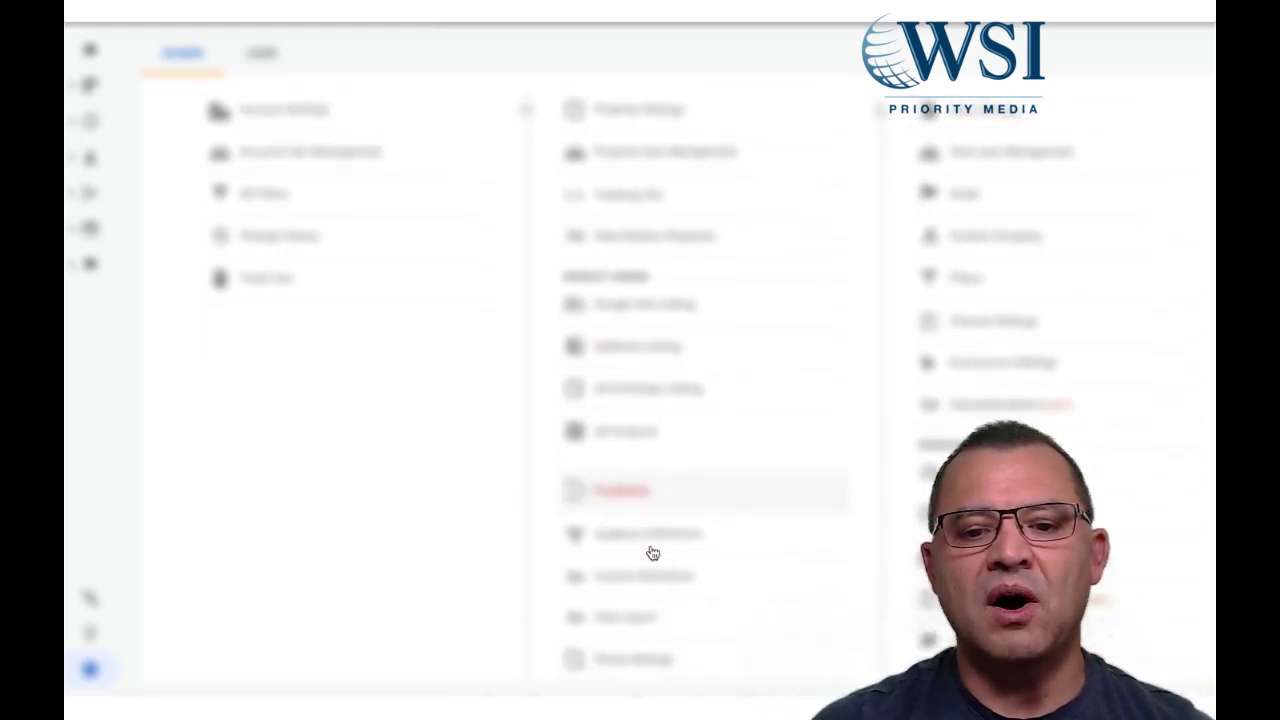
{"action": "left_click", "coordinate": [648, 531]}
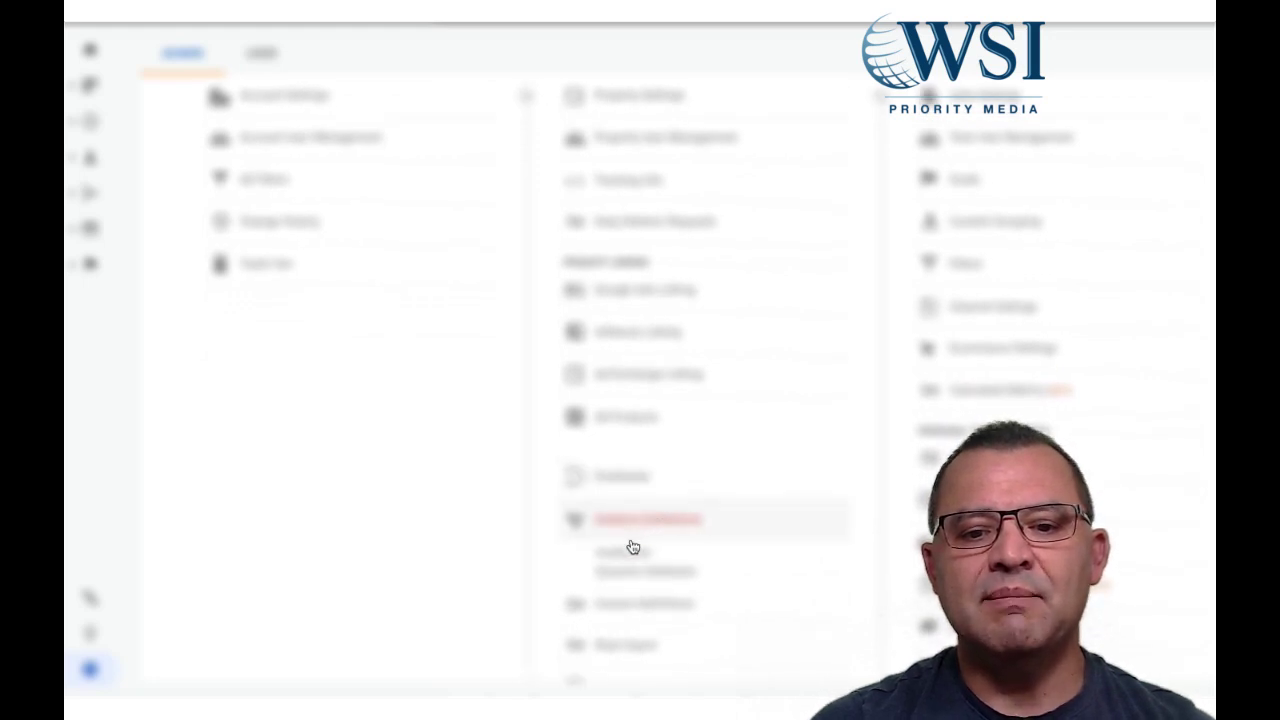
{"action": "left_click", "coordinate": [629, 553]}
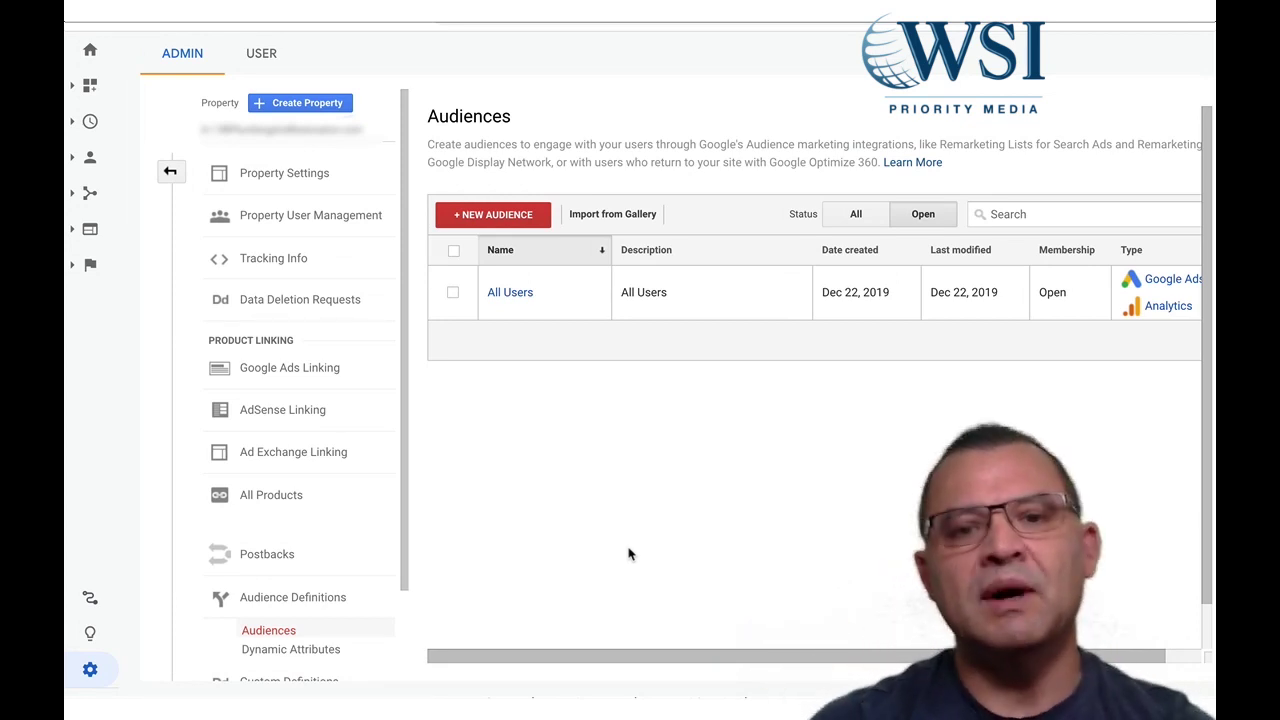
{"action": "left_click", "coordinate": [498, 222]}
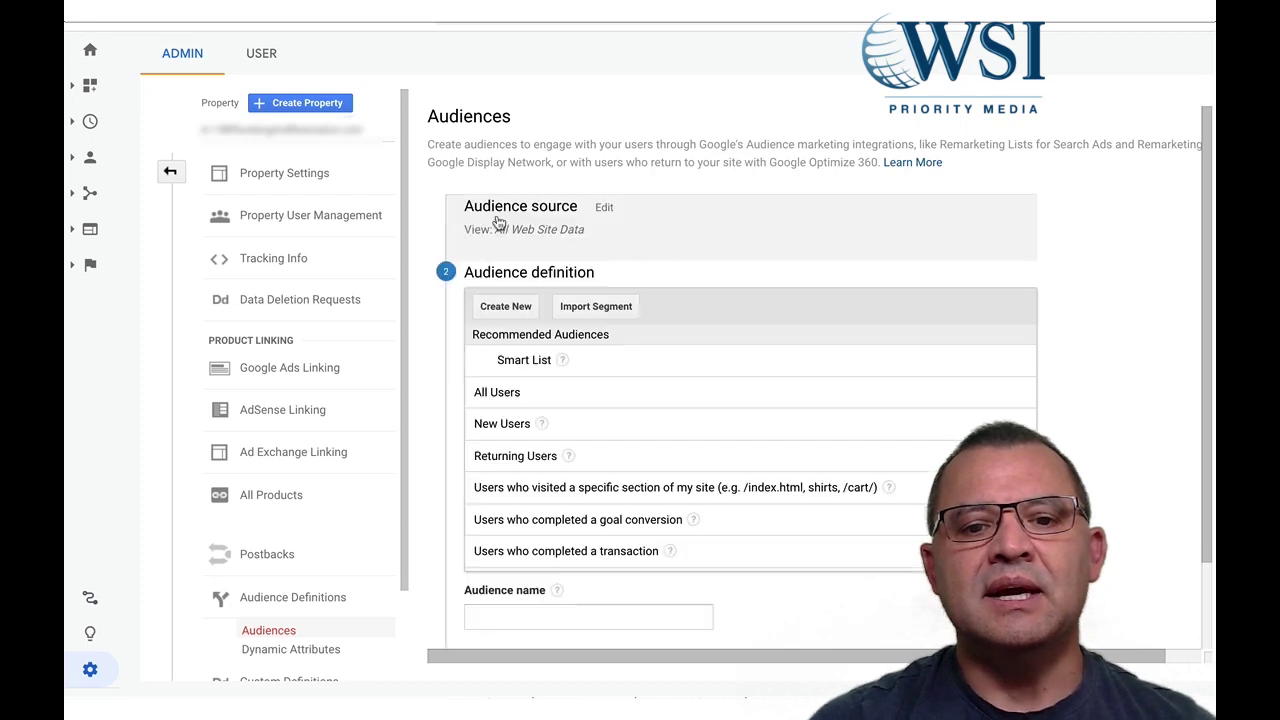
{"action": "scroll", "coordinate": [559, 567], "scroll_direction": "down", "scroll_amount": 1}
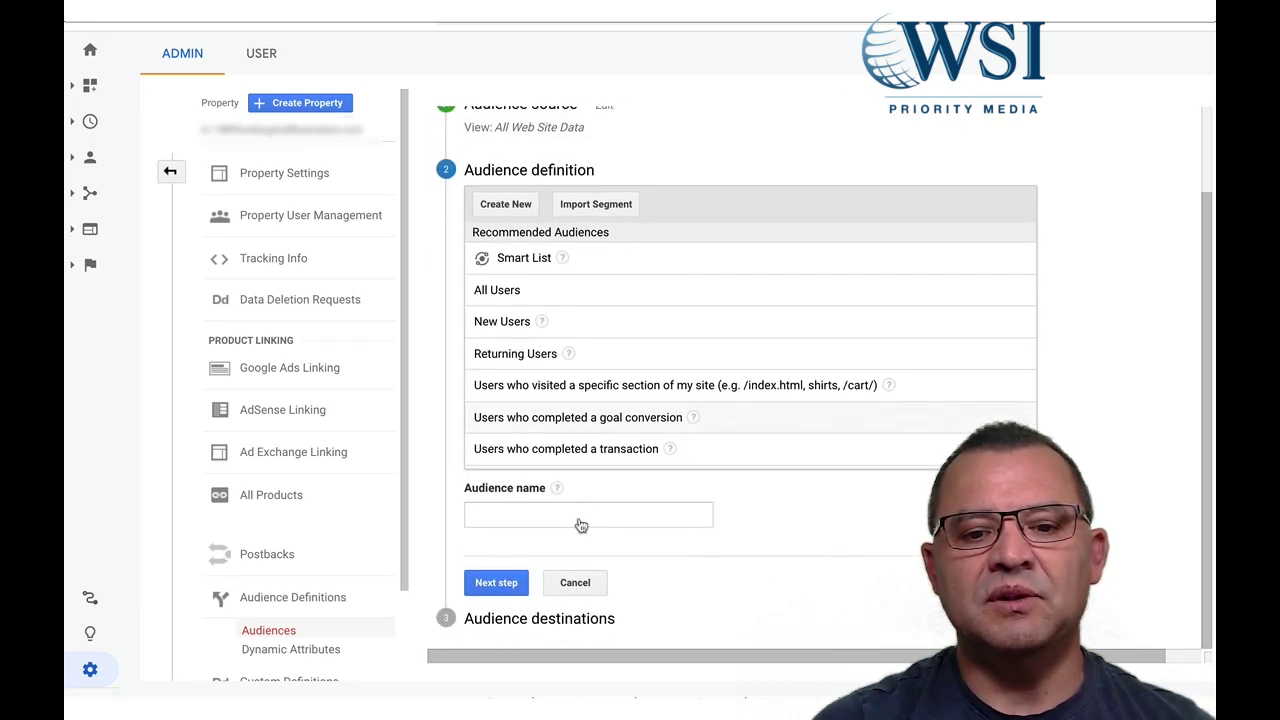
{"action": "left_click", "coordinate": [574, 584]}
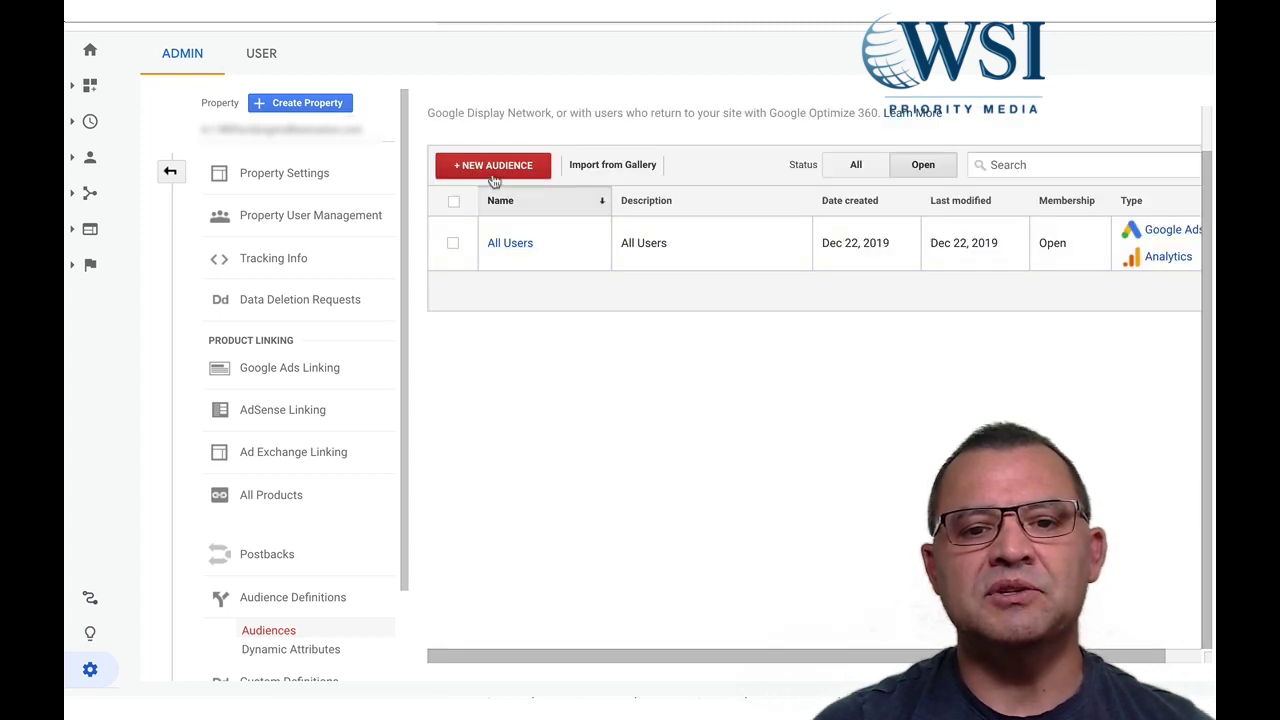
Define a new audience from the recommended Returning Users, name it Returning Visitors and continue to its destinations
{"action": "left_click", "coordinate": [495, 168]}
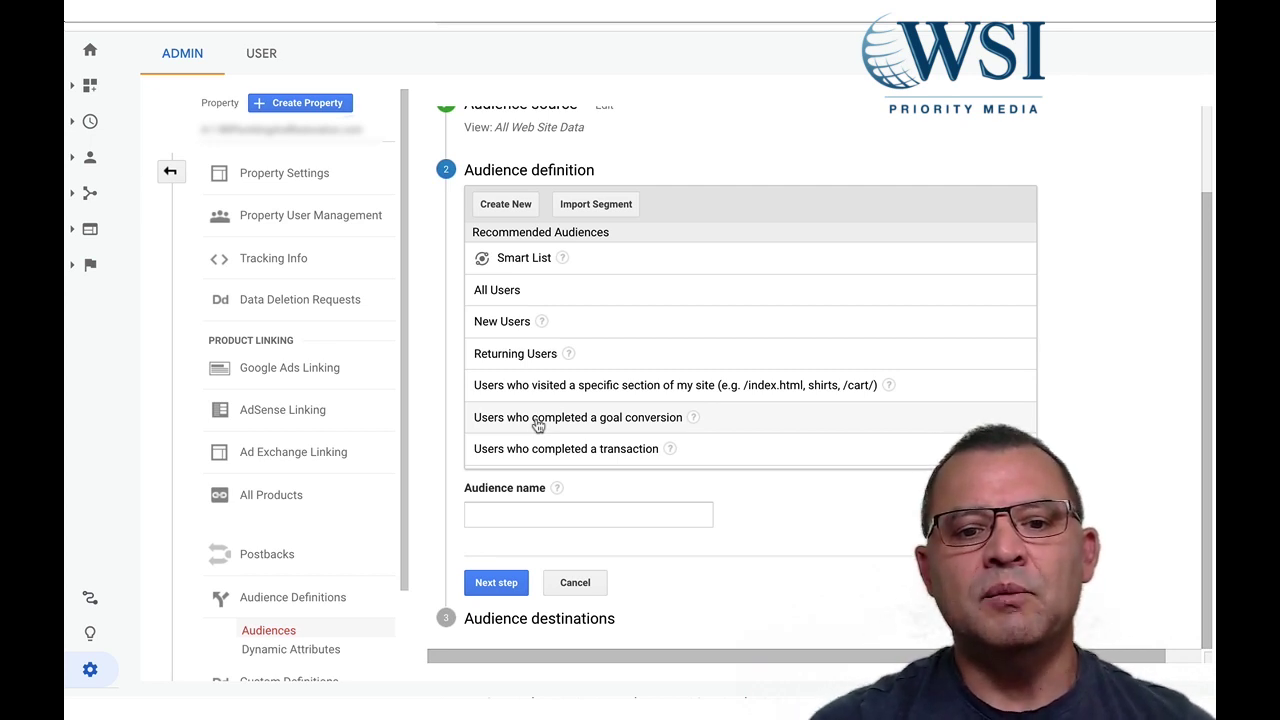
{"action": "mouse_move", "coordinate": [540, 335]}
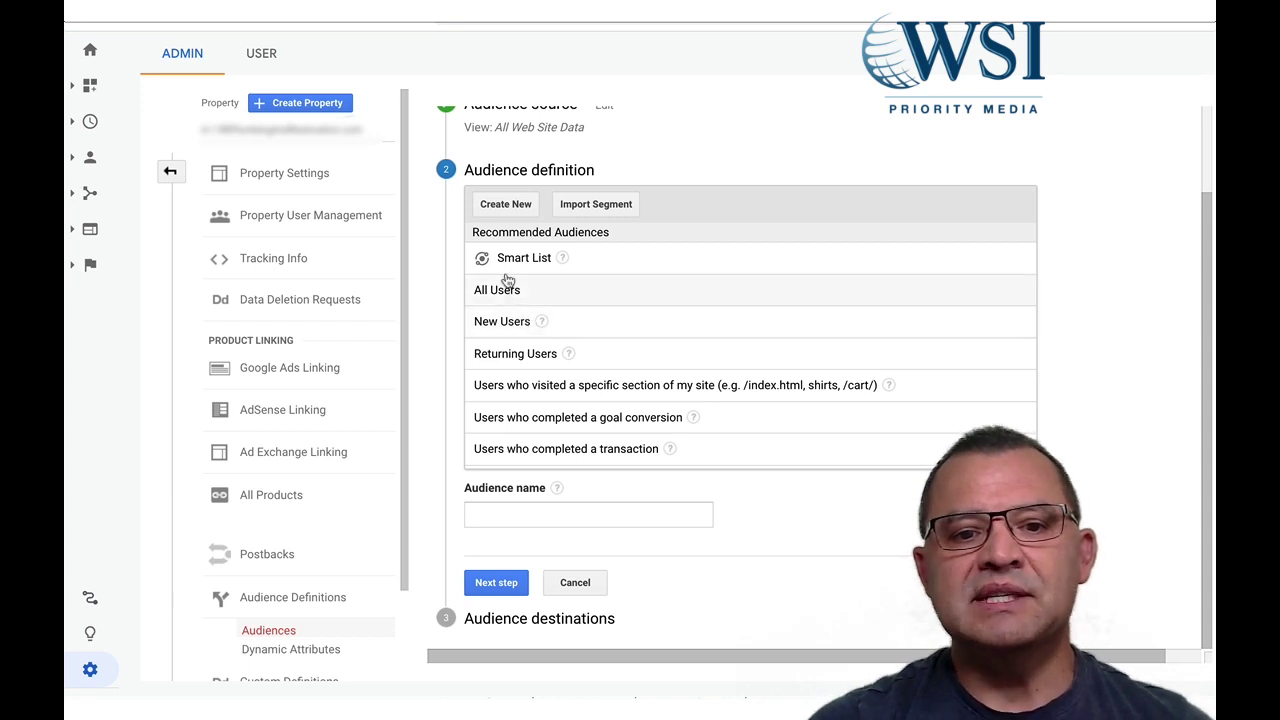
{"action": "left_click", "coordinate": [512, 355]}
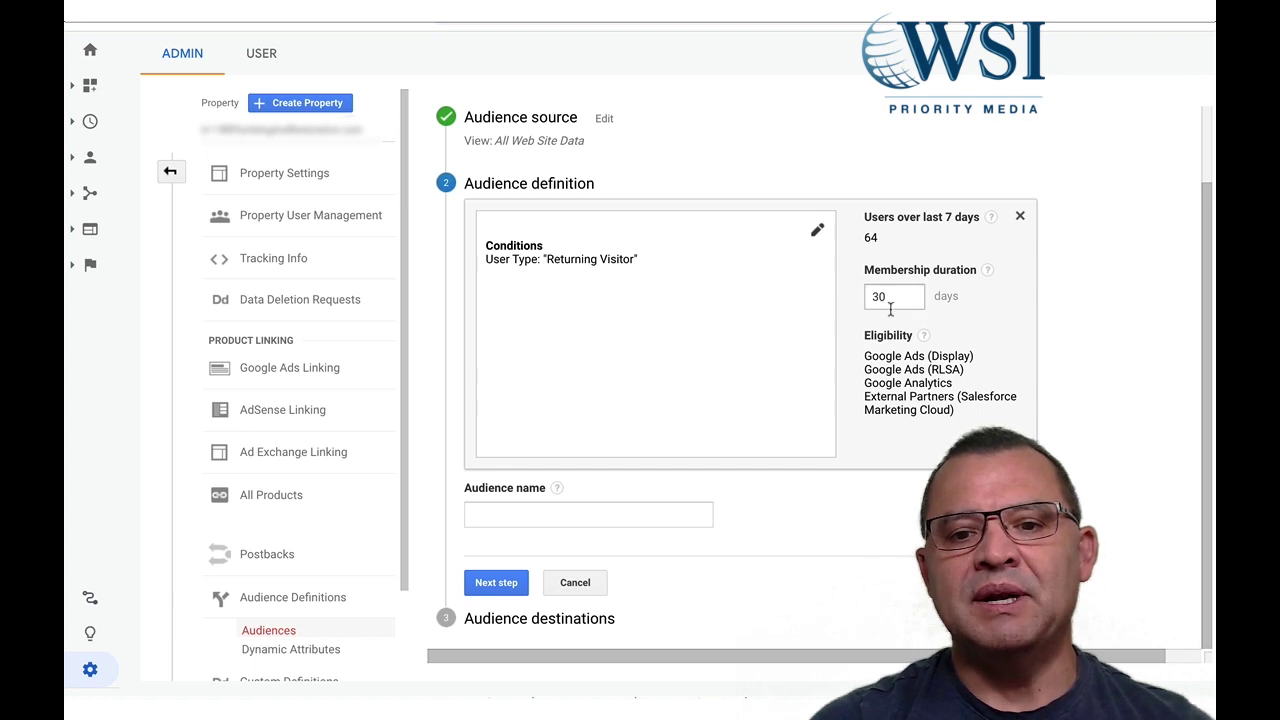
{"action": "left_click", "coordinate": [540, 513]}
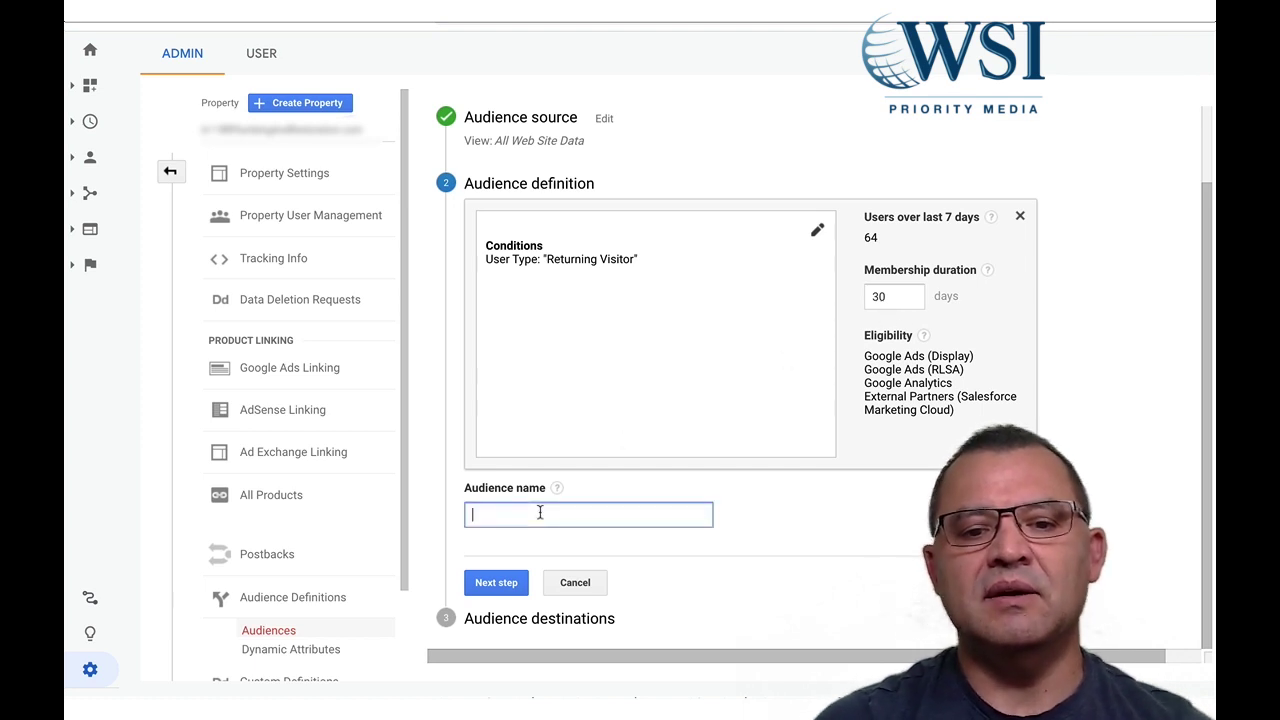
{"action": "type", "text": "Returning Visitors"}
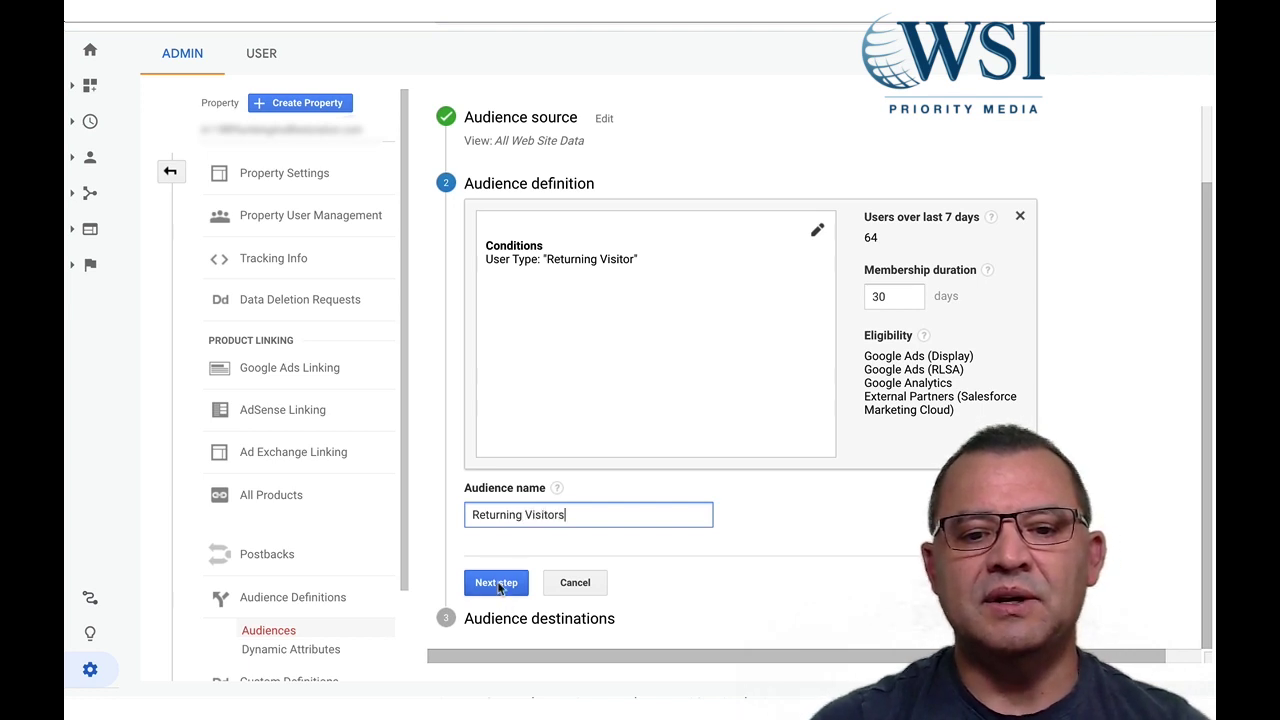
{"action": "left_click", "coordinate": [497, 584]}
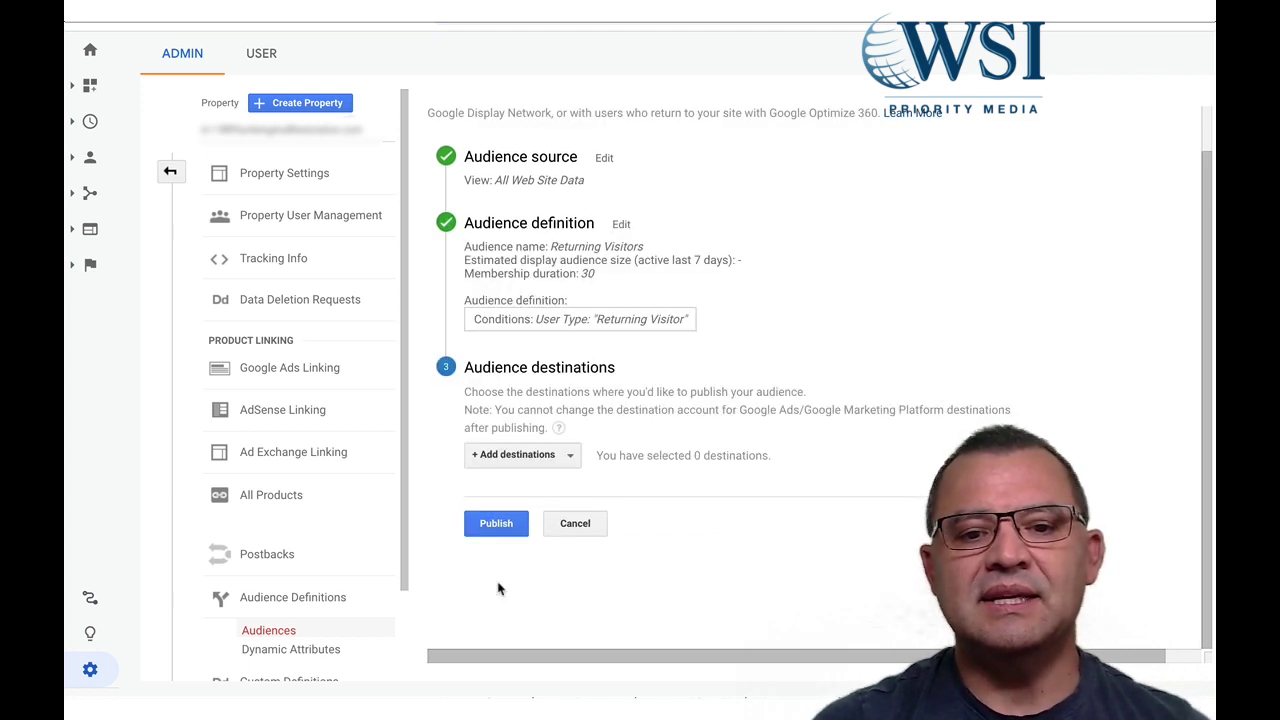
Examine the Google Ads and Analytics destinations available for the Returning Visitors audience without selecting any
{"action": "left_click", "coordinate": [541, 457]}
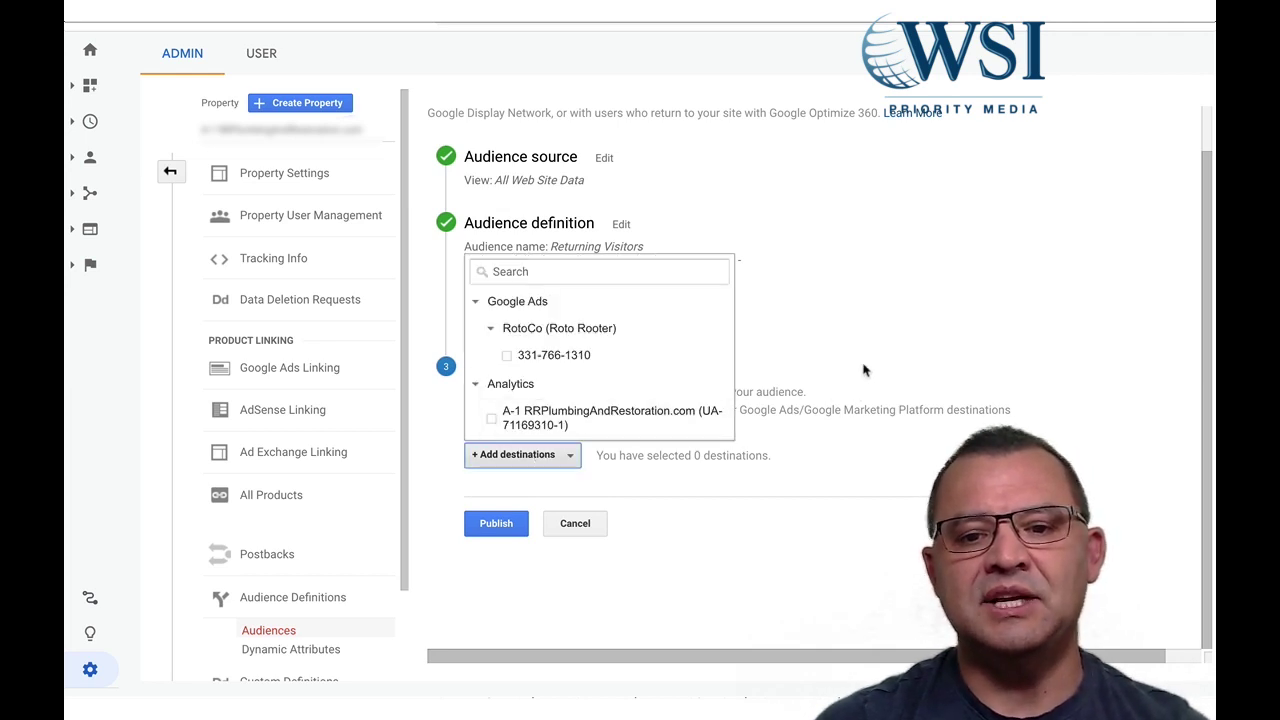
{"action": "left_click", "coordinate": [703, 419]}
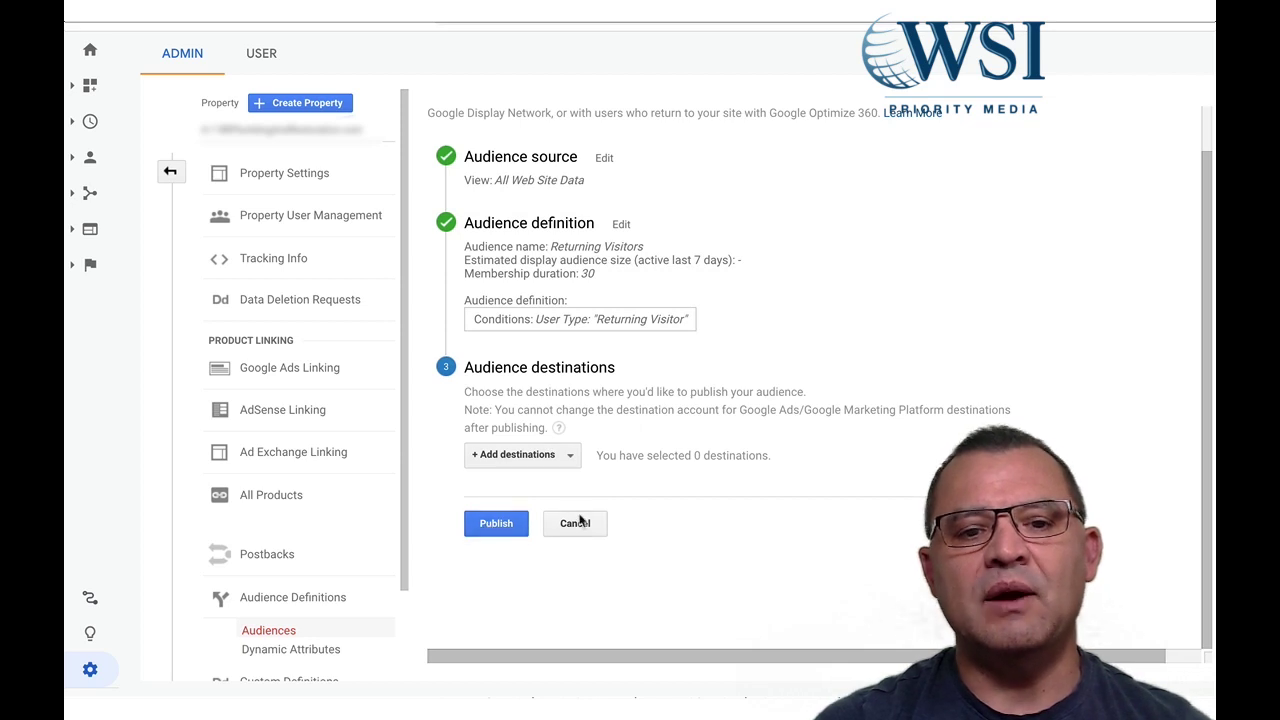
{"action": "left_click", "coordinate": [172, 174]}
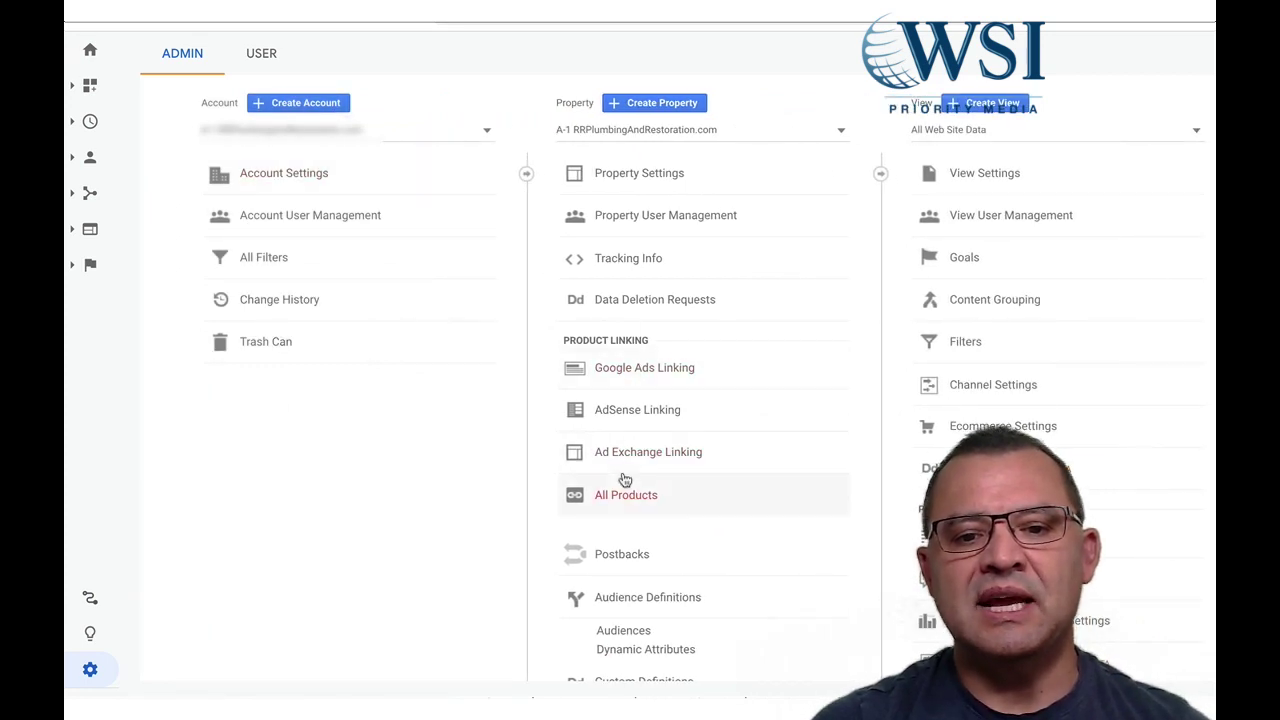
{"action": "left_click", "coordinate": [628, 631]}
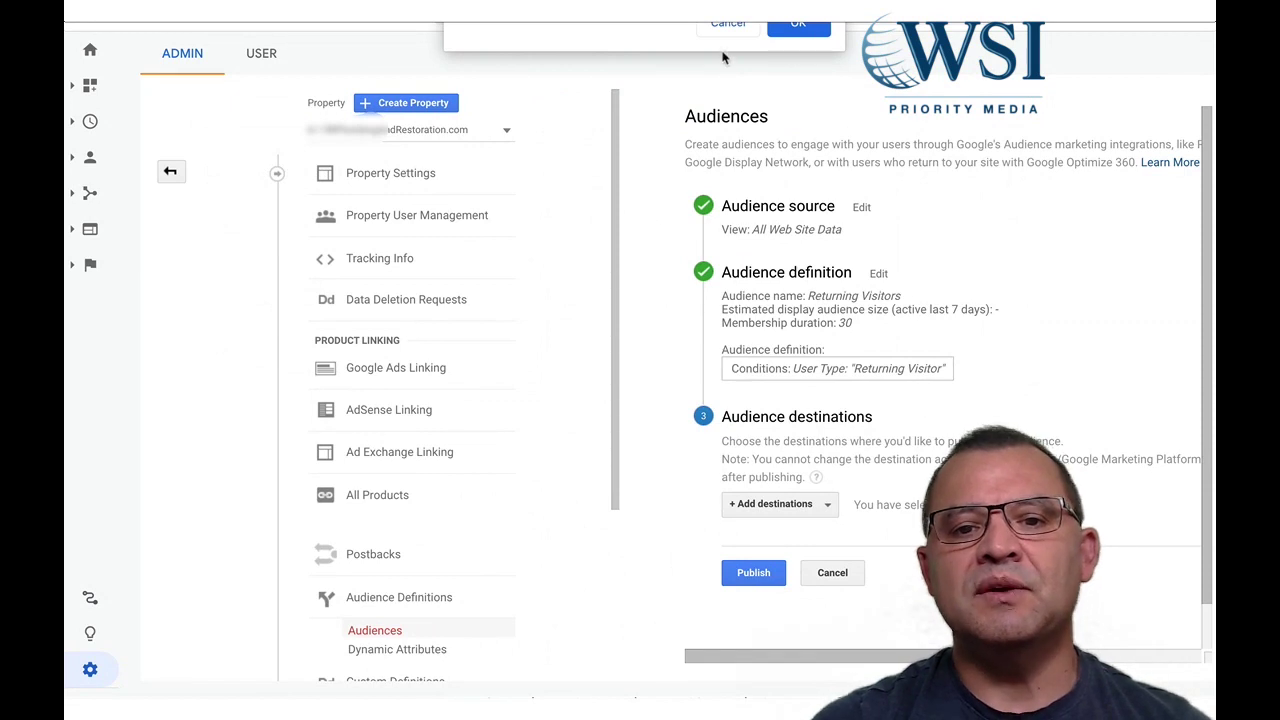
{"action": "left_click", "coordinate": [727, 24]}
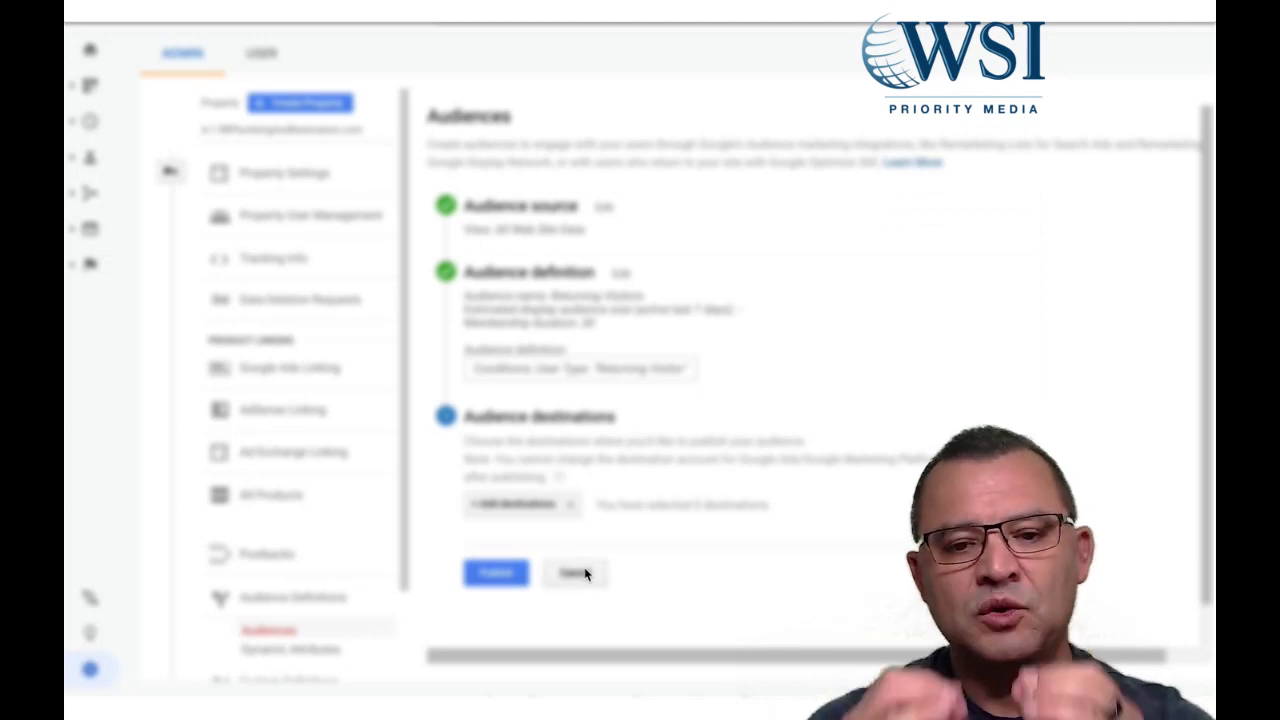
Return to the admin overview, open Property Settings and copy the property's Tracking Id
{"action": "left_click", "coordinate": [170, 175]}
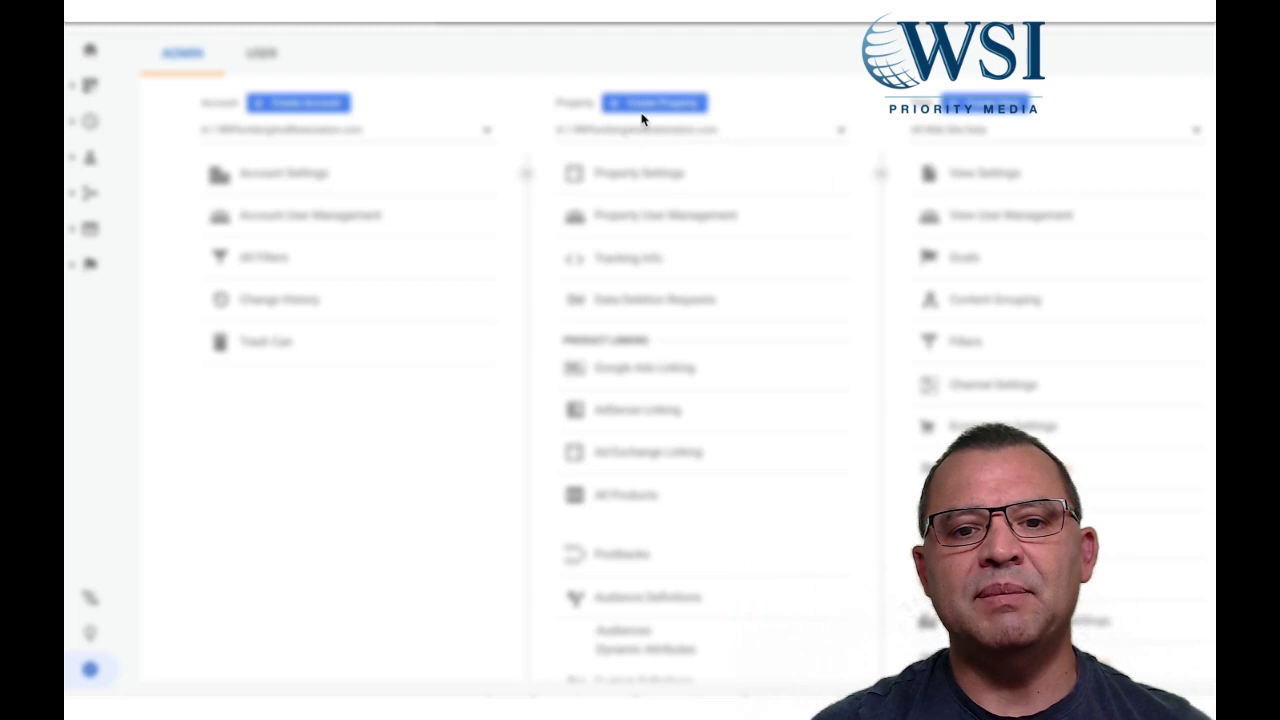
{"action": "left_click", "coordinate": [617, 180]}
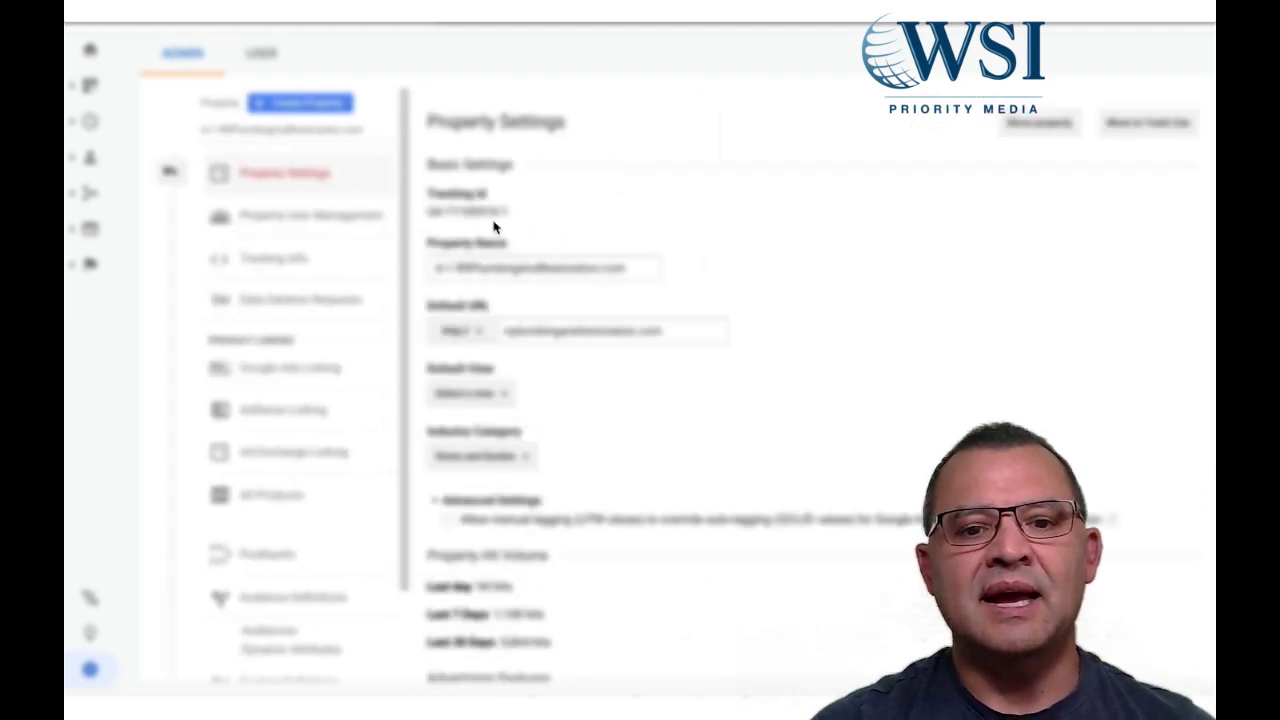
{"action": "left_click_drag", "start_coordinate": [518, 220], "coordinate": [428, 216]}
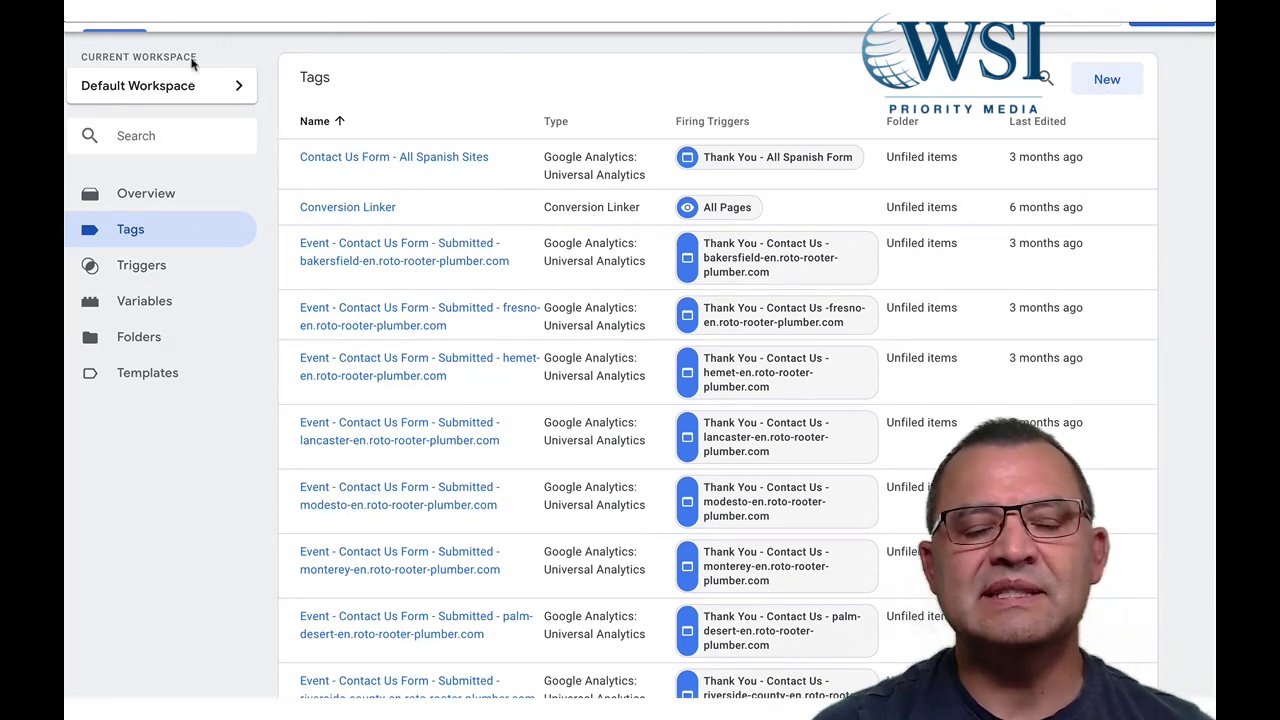
In Google Tag Manager, create a new tag and choose Google Ads Remarketing as its type
{"action": "left_click", "coordinate": [1104, 88]}
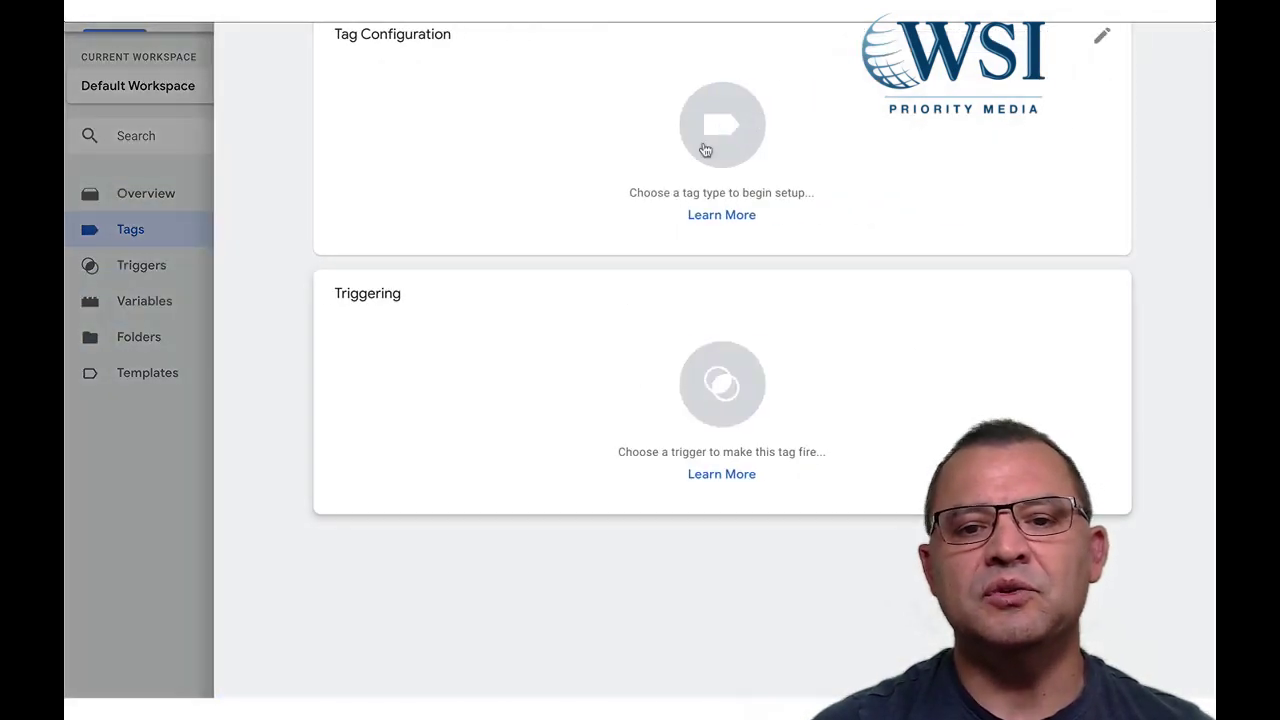
{"action": "left_click", "coordinate": [716, 123]}
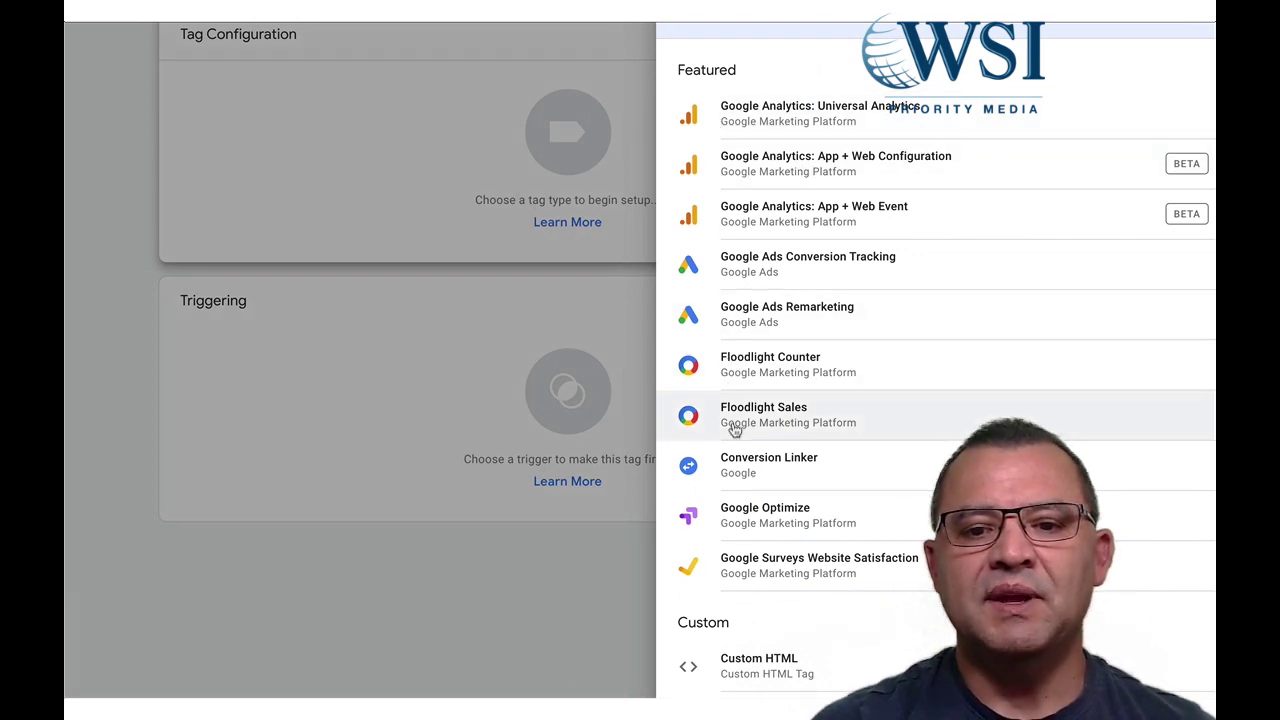
{"action": "left_click", "coordinate": [764, 314]}
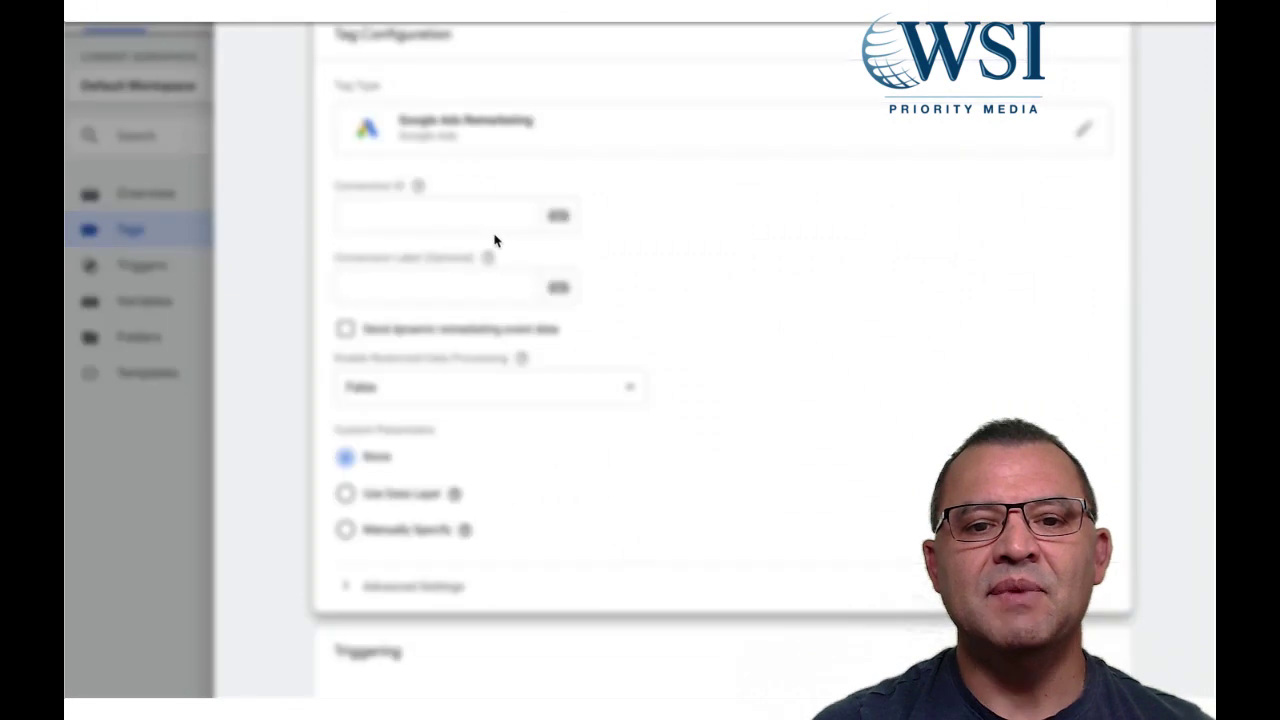
Paste the copied tracking ID as the remarketing tag's Conversion ID
{"action": "left_click", "coordinate": [483, 217]}
{"action": "key", "text": "ctrl+v"}
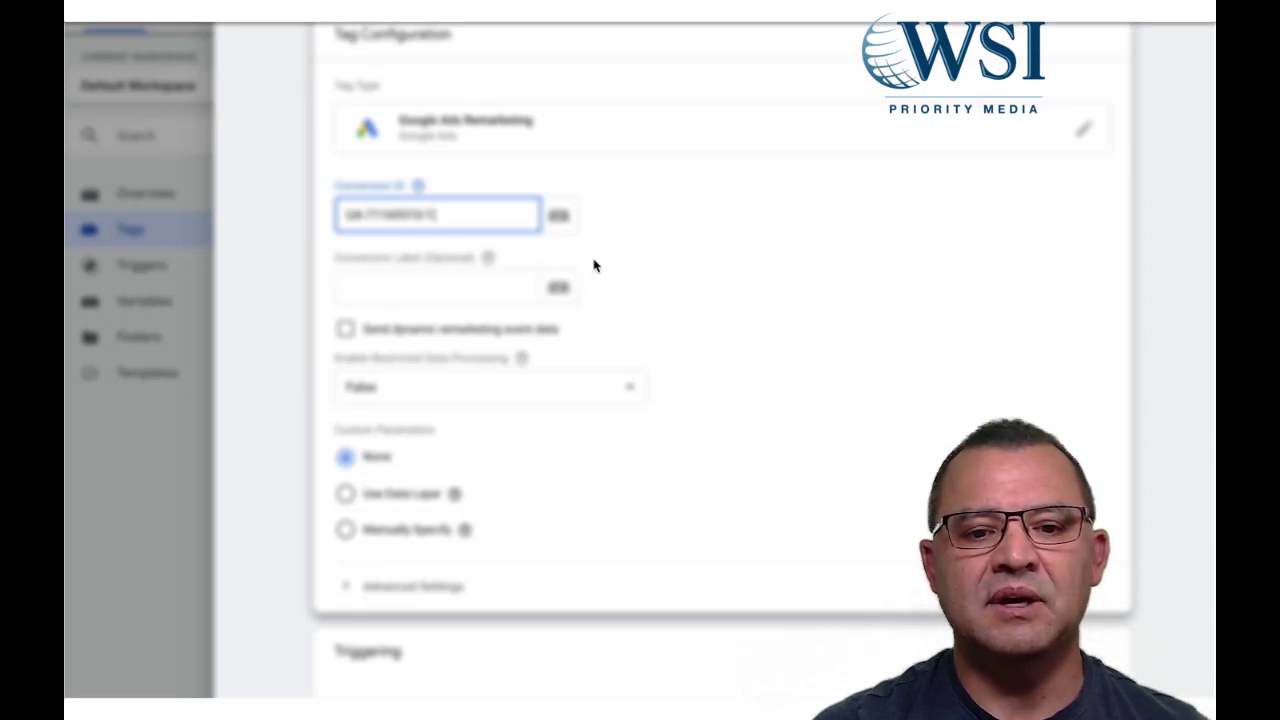
{"action": "scroll", "coordinate": [632, 440], "scroll_direction": "down", "scroll_amount": 2}
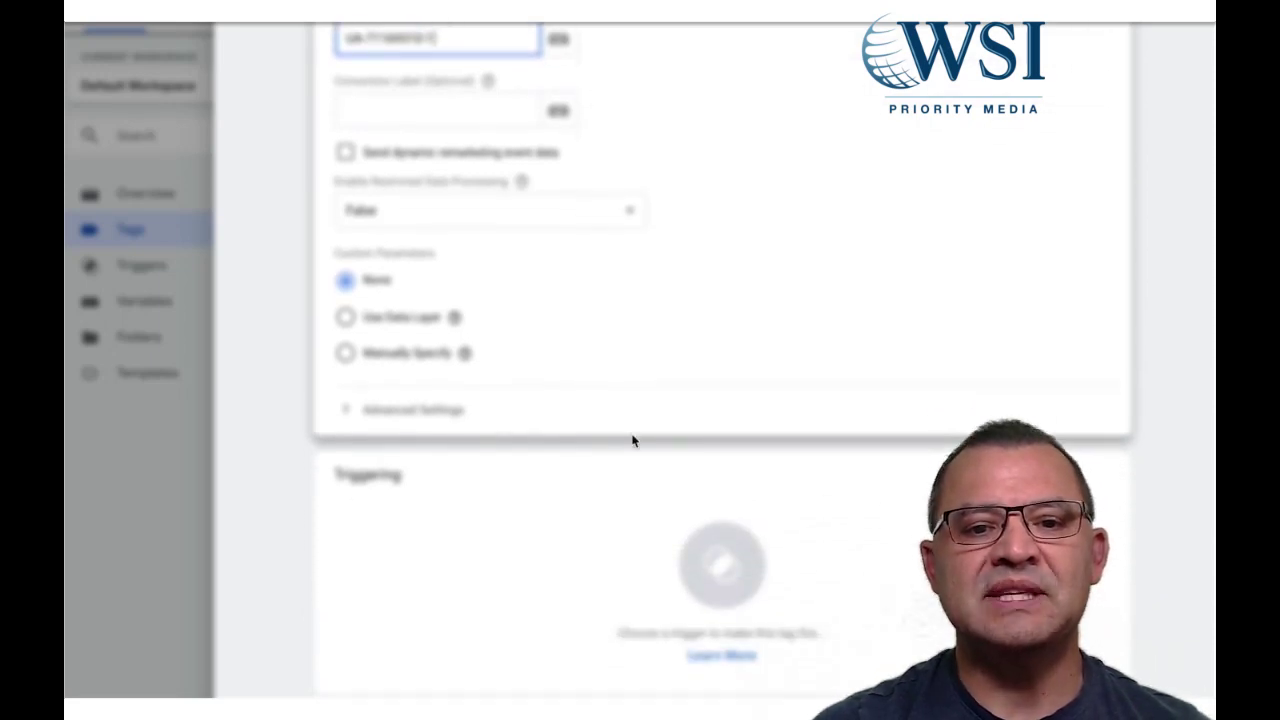
Set the remarketing tag to fire on the All Pages trigger and stay in the tag editor without discarding the unsaved changes
{"action": "scroll", "coordinate": [414, 114], "scroll_direction": "up", "scroll_amount": 1}
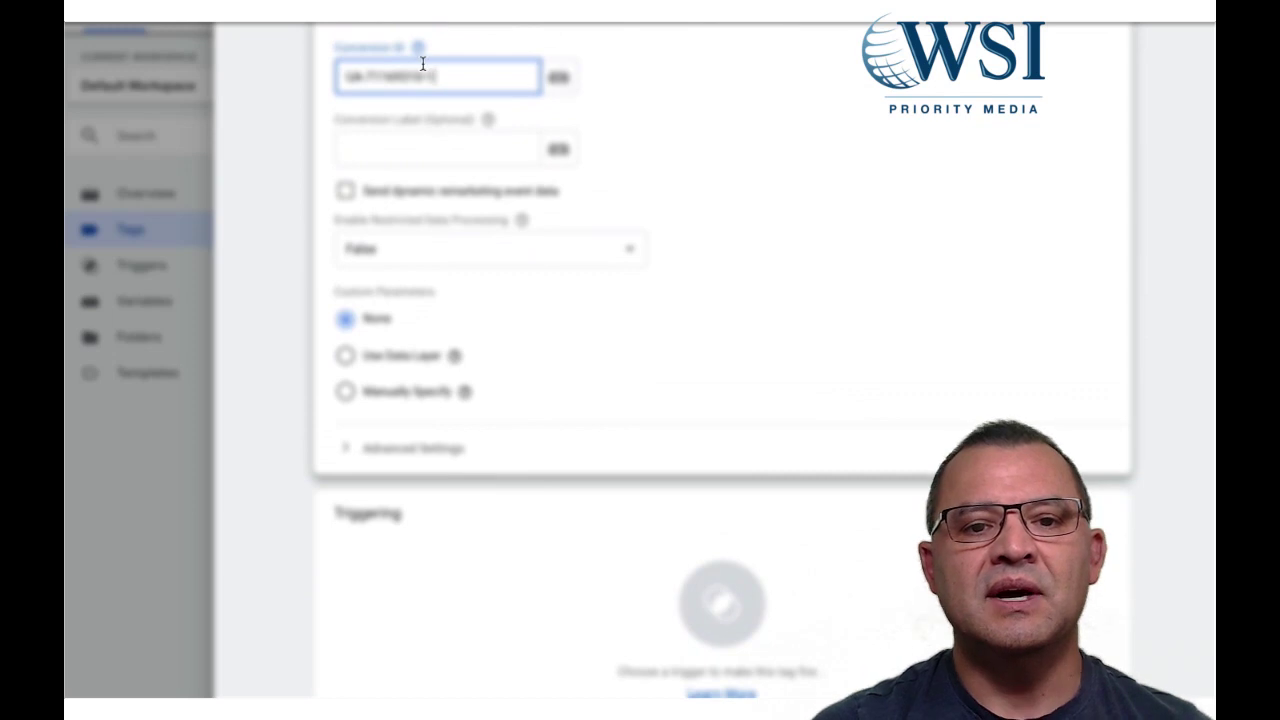
{"action": "scroll", "coordinate": [566, 540], "scroll_direction": "down", "scroll_amount": 1}
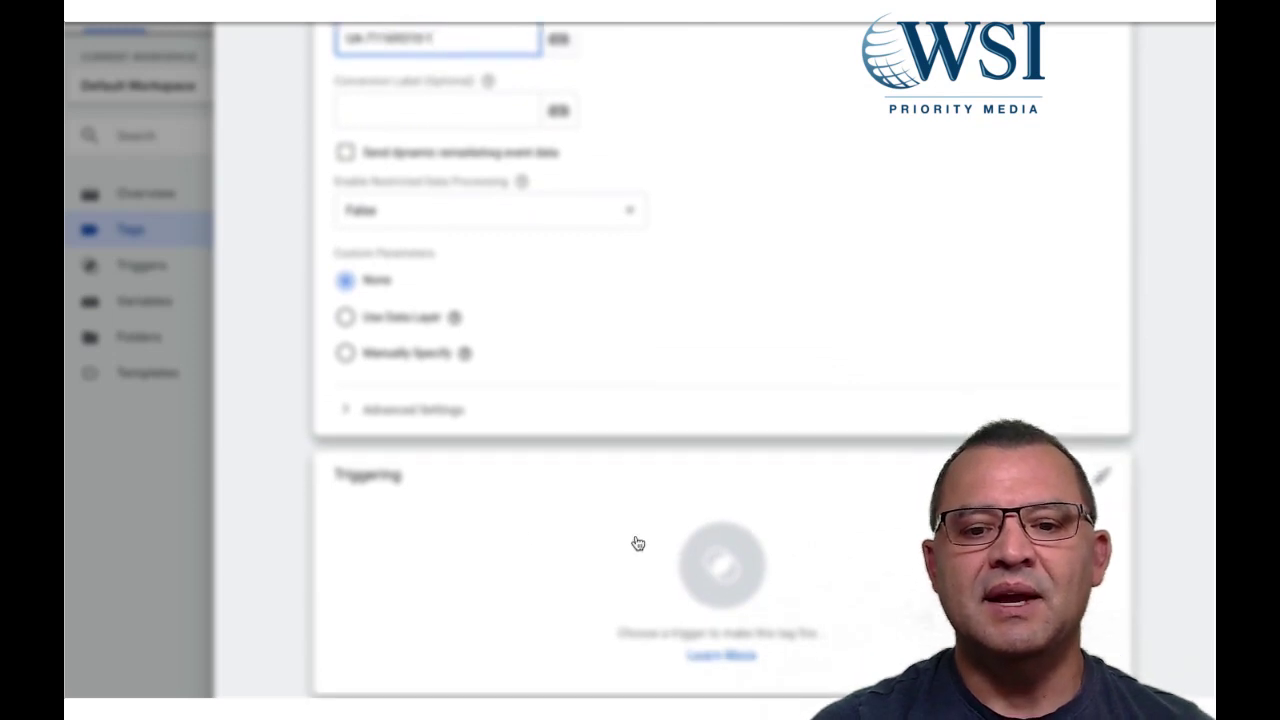
{"action": "left_click", "coordinate": [707, 582]}
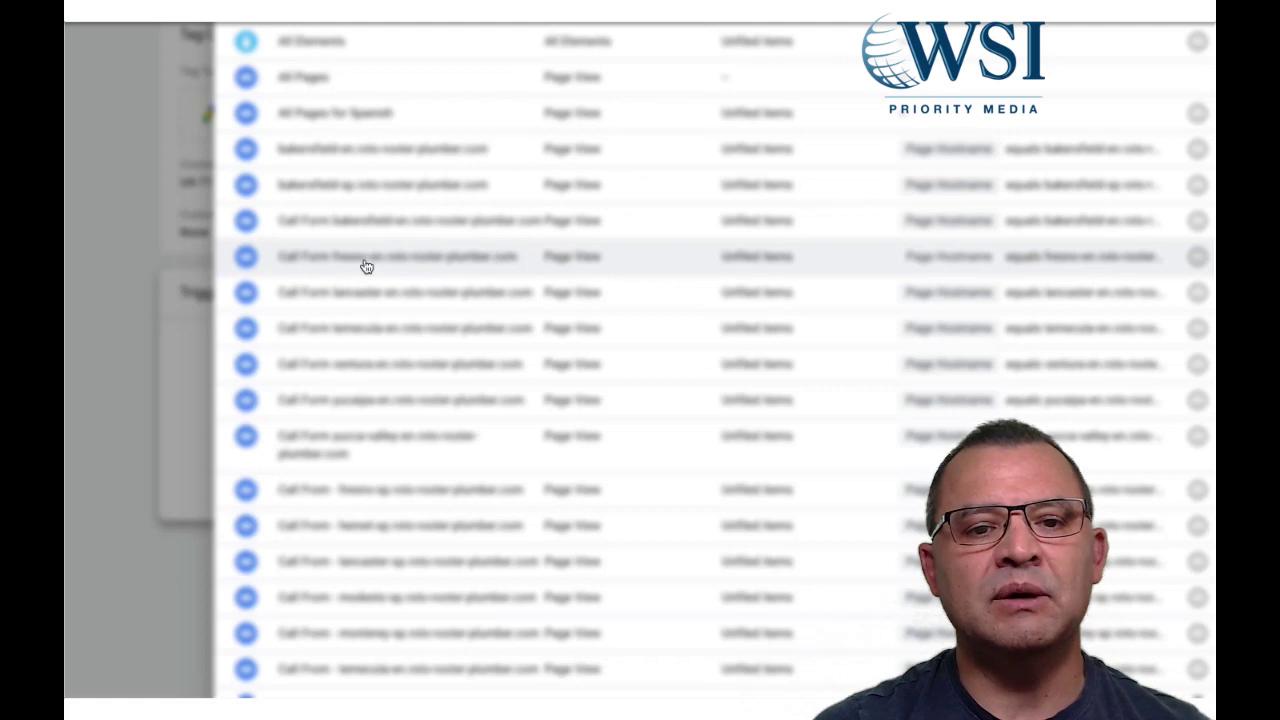
{"action": "left_click", "coordinate": [315, 88]}
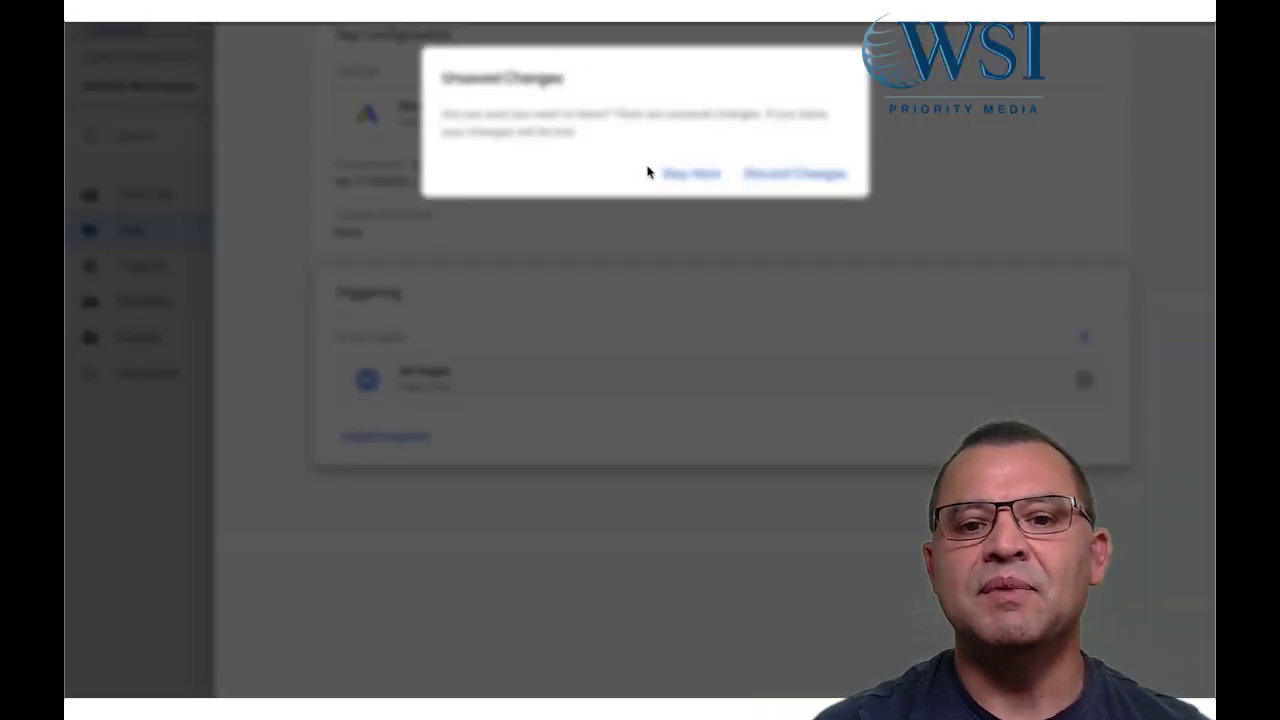
{"action": "left_click", "coordinate": [682, 188]}
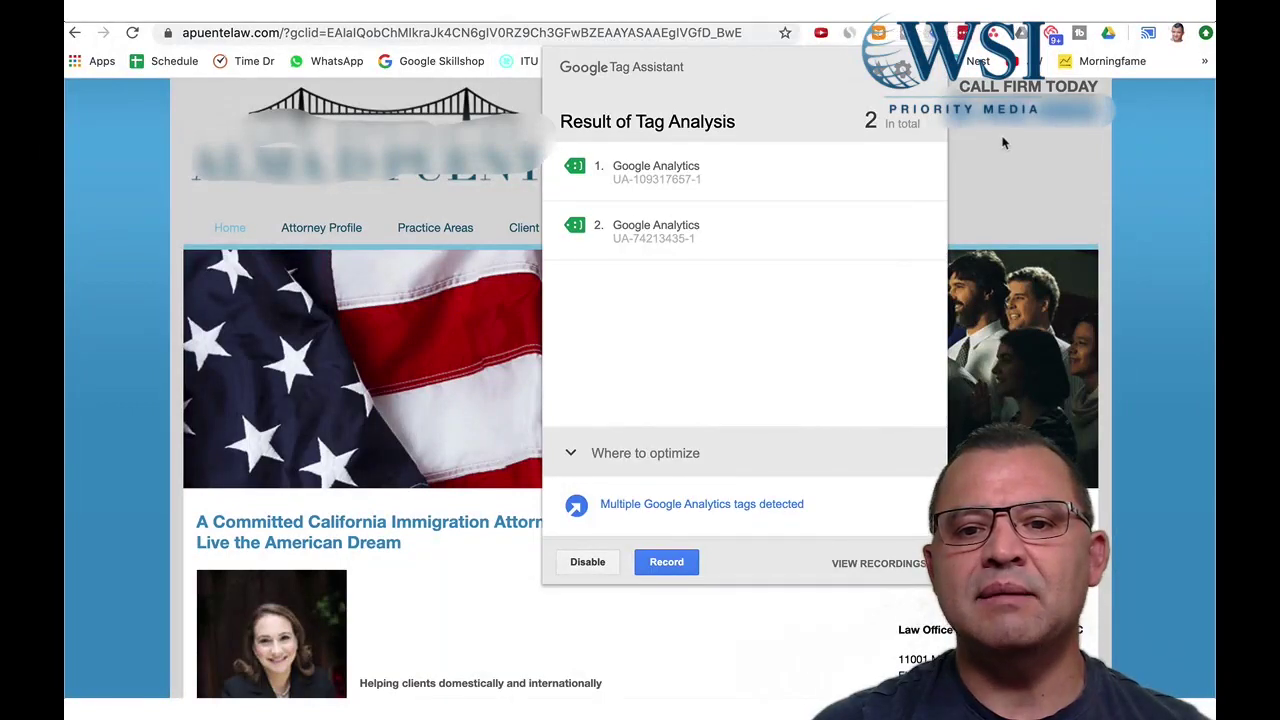
Check which tags are installed on the law firm's website with Google Tag Assistant
{"action": "left_click", "coordinate": [955, 33]}
{"action": "left_click", "coordinate": [929, 33]}
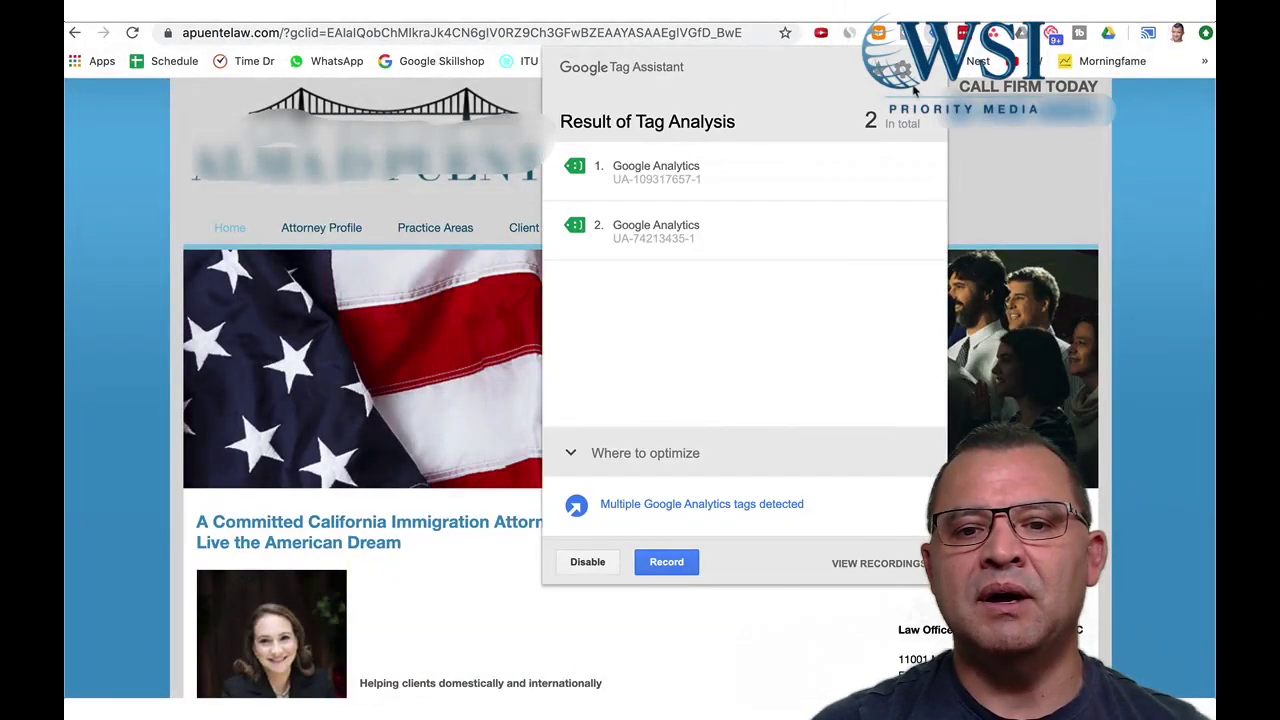